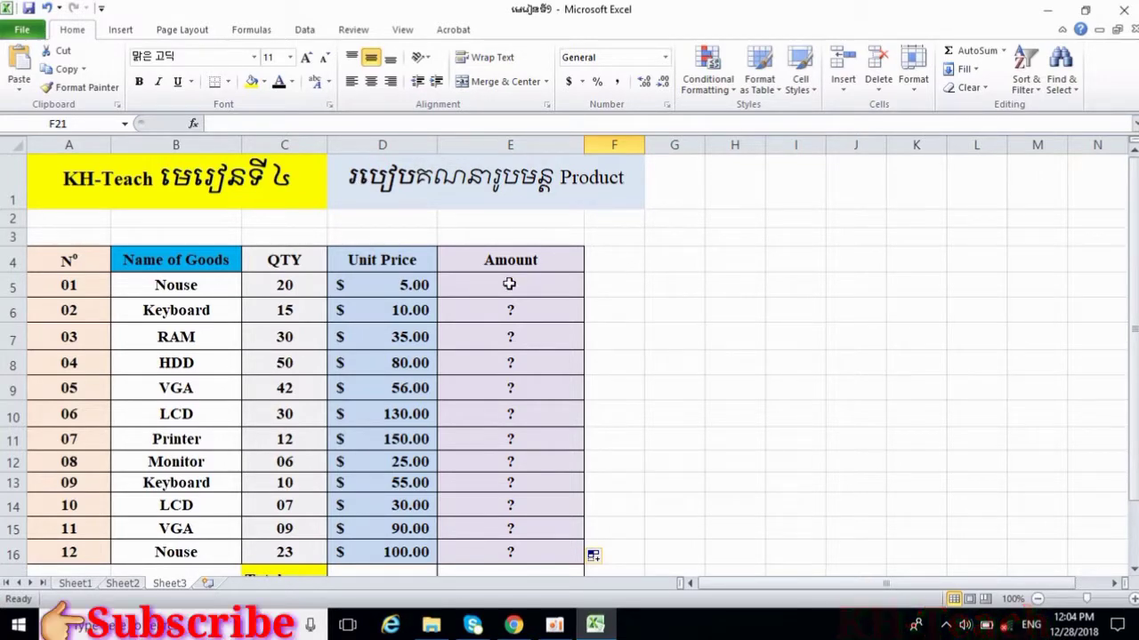
Select the product table A4:E17 to review it, then clear the selection.
{"action": "scroll", "coordinate": [491, 319], "scroll_direction": "down", "scroll_amount": 5}
{"action": "scroll", "coordinate": [491, 320], "scroll_direction": "up", "scroll_amount": 4}
{"action": "scroll", "coordinate": [490, 318], "scroll_direction": "up", "scroll_amount": 1}
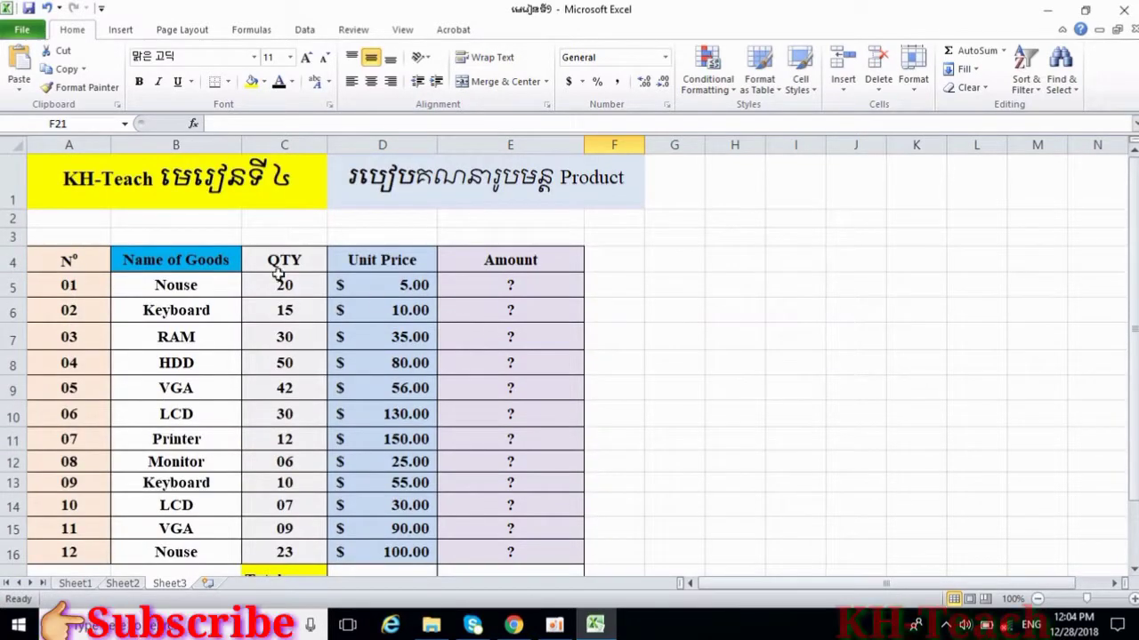
{"action": "left_click_drag", "start_coordinate": [55, 262], "coordinate": [482, 567]}
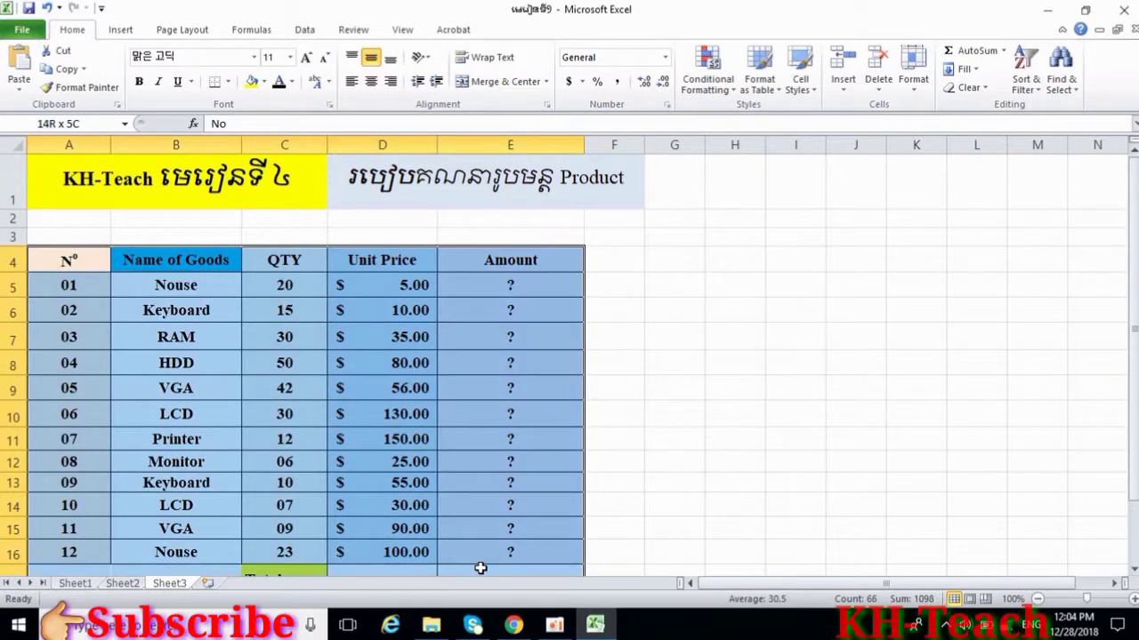
{"action": "scroll", "coordinate": [485, 560], "scroll_direction": "down", "scroll_amount": 4}
{"action": "scroll", "coordinate": [490, 551], "scroll_direction": "up", "scroll_amount": 3}
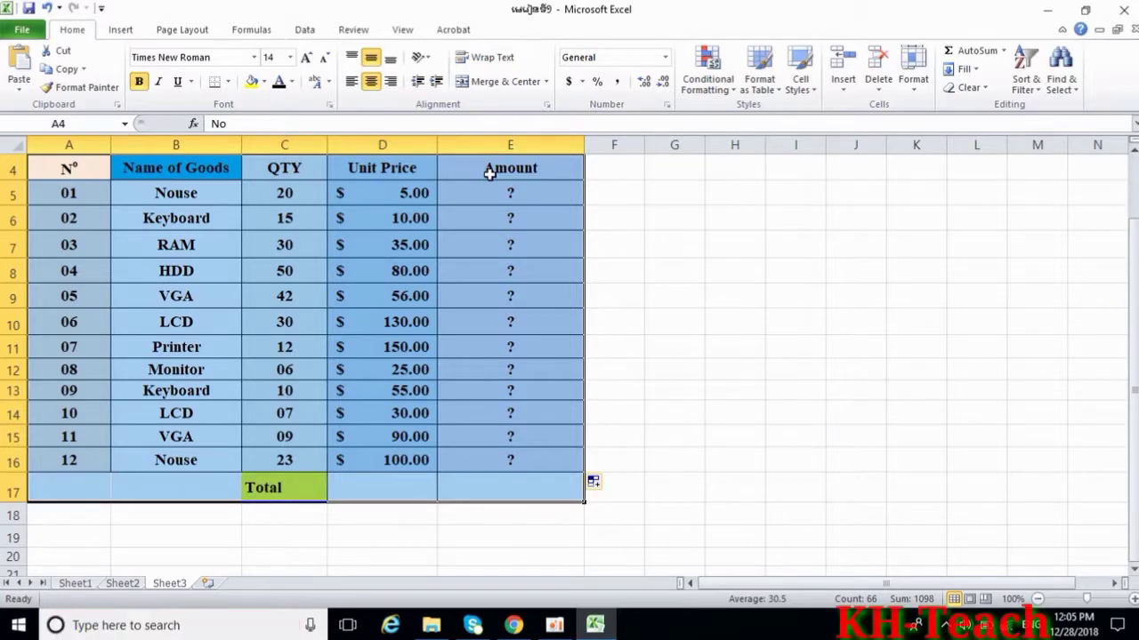
{"action": "scroll", "coordinate": [489, 173], "scroll_direction": "up", "scroll_amount": 1}
{"action": "left_click", "coordinate": [774, 368]}
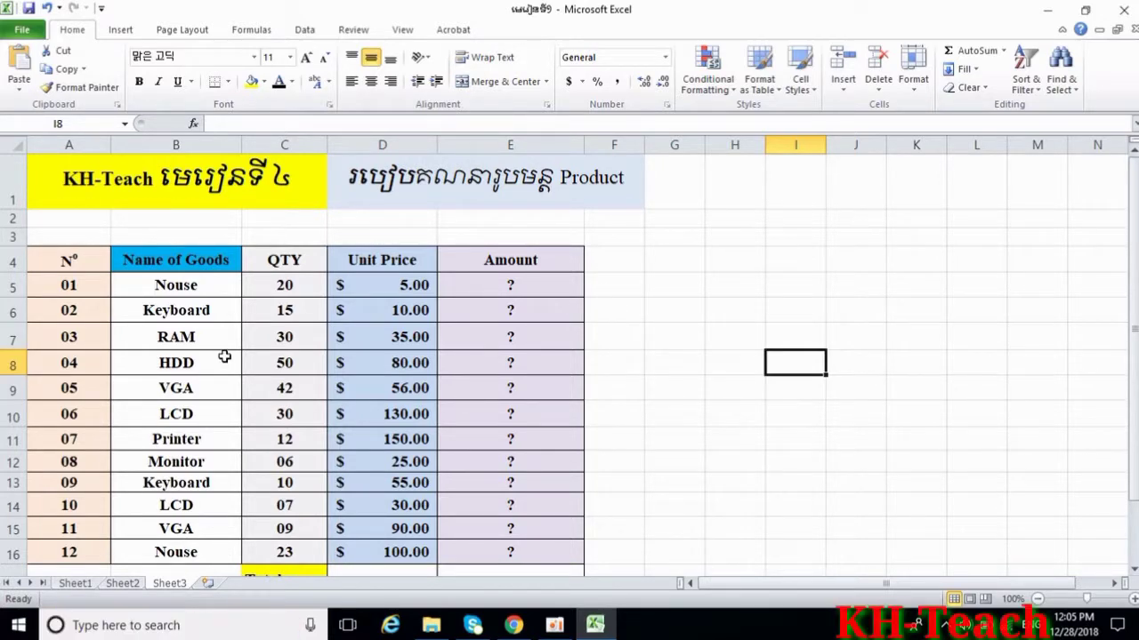
{"action": "scroll", "coordinate": [107, 365], "scroll_direction": "down", "scroll_amount": 2}
{"action": "scroll", "coordinate": [80, 391], "scroll_direction": "up", "scroll_amount": 1}
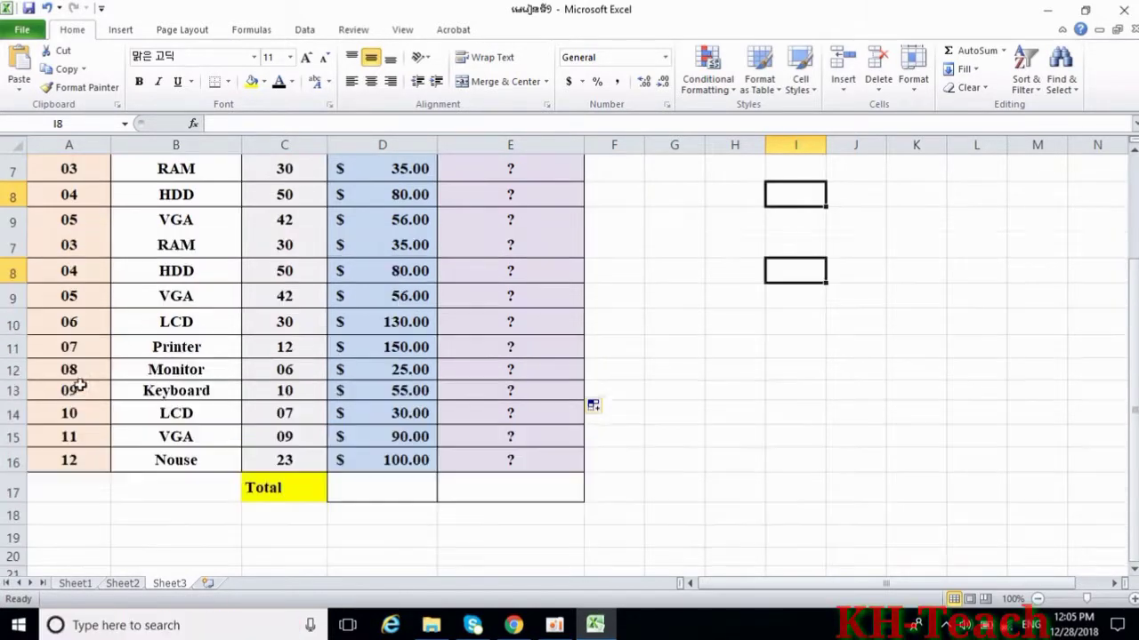
{"action": "scroll", "coordinate": [89, 435], "scroll_direction": "up", "scroll_amount": 1}
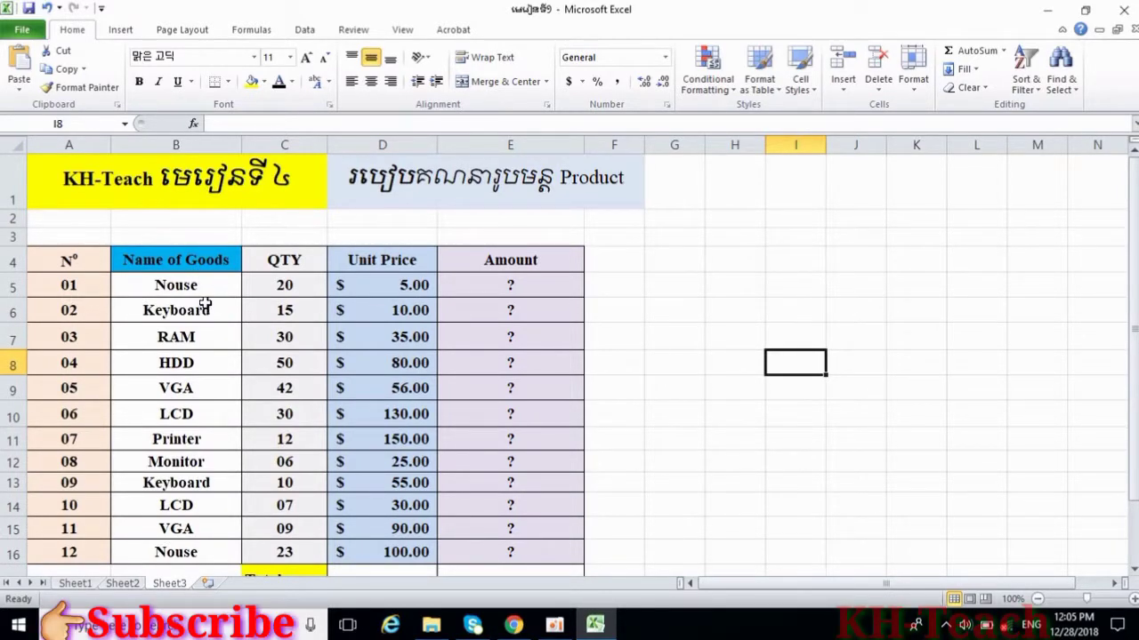
{"action": "scroll", "coordinate": [208, 292], "scroll_direction": "down", "scroll_amount": 1}
{"action": "scroll", "coordinate": [209, 291], "scroll_direction": "up", "scroll_amount": 1}
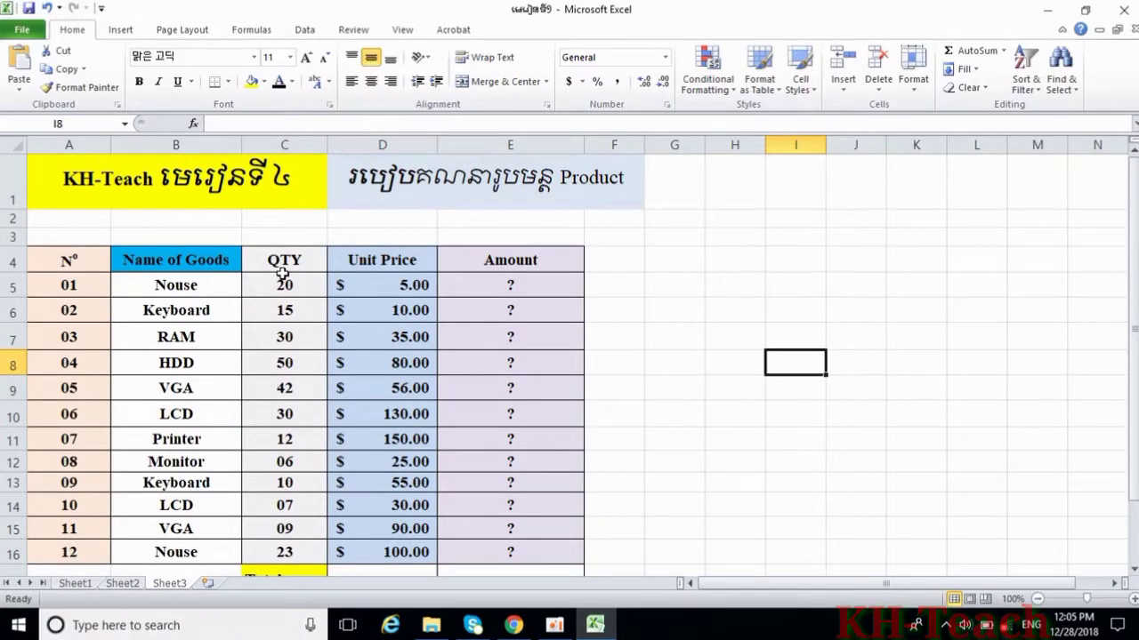
{"action": "scroll", "coordinate": [285, 274], "scroll_direction": "down", "scroll_amount": 1}
{"action": "scroll", "coordinate": [290, 283], "scroll_direction": "up", "scroll_amount": 1}
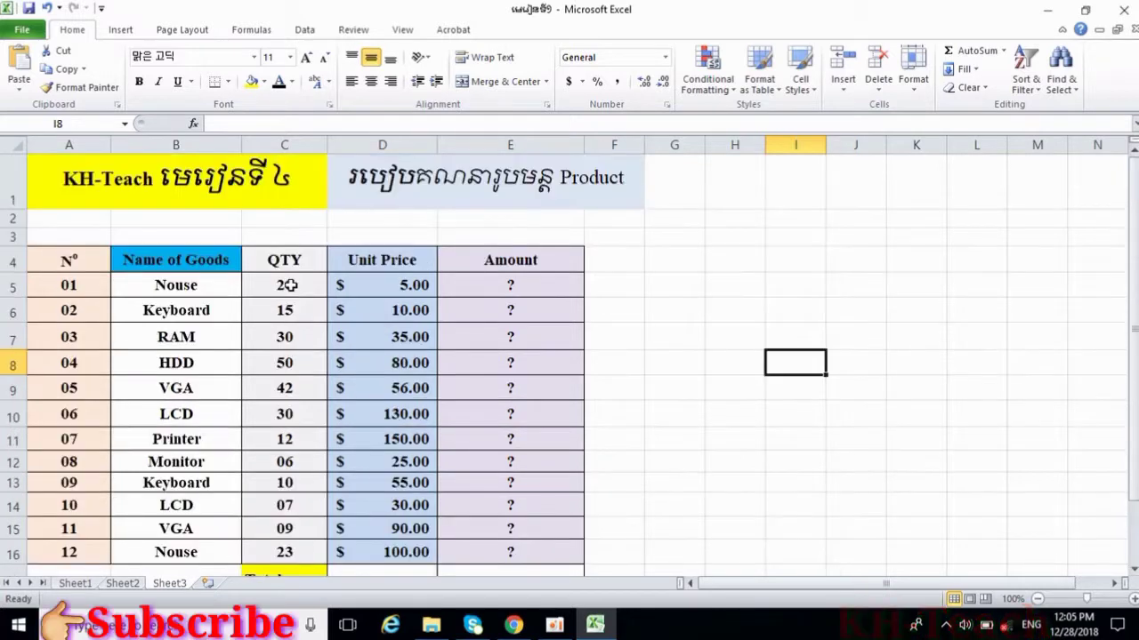
{"action": "scroll", "coordinate": [289, 283], "scroll_direction": "down", "scroll_amount": 1}
{"action": "scroll", "coordinate": [289, 283], "scroll_direction": "up", "scroll_amount": 1}
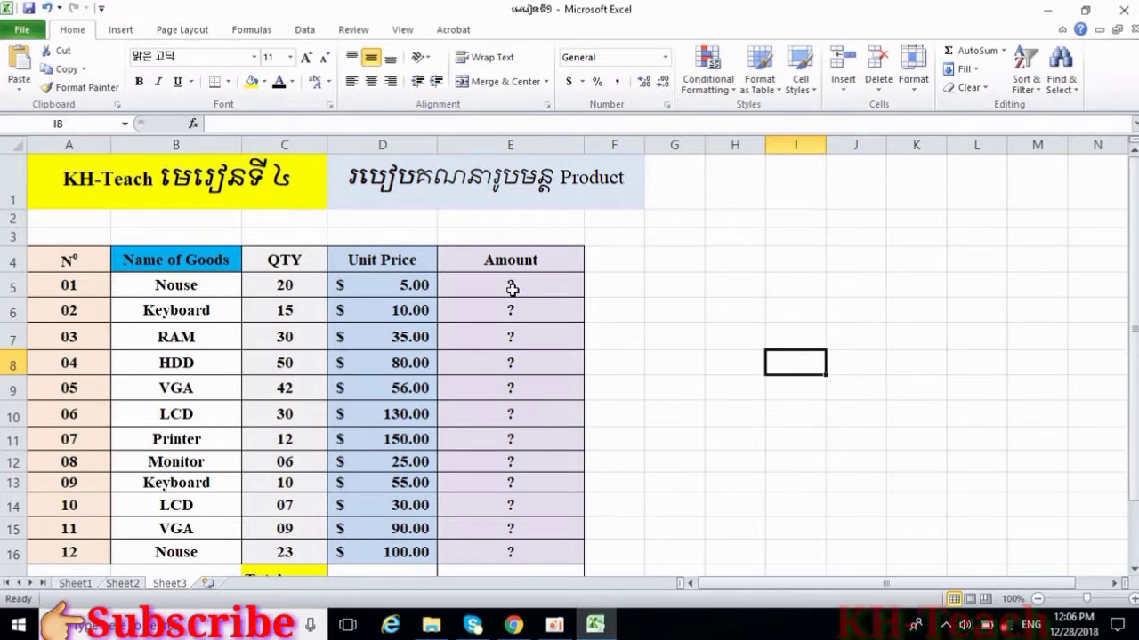
{"action": "scroll", "coordinate": [534, 295], "scroll_direction": "down", "scroll_amount": 1}
{"action": "scroll", "coordinate": [540, 297], "scroll_direction": "up", "scroll_amount": 1}
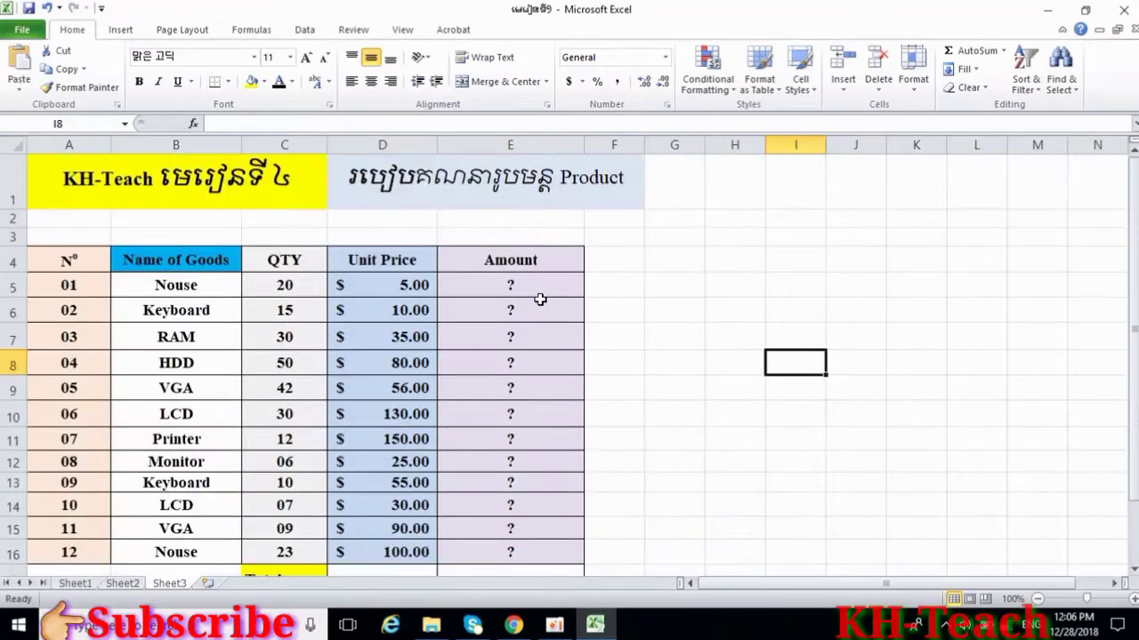
{"action": "scroll", "coordinate": [540, 297], "scroll_direction": "down", "scroll_amount": 2}
{"action": "scroll", "coordinate": [540, 299], "scroll_direction": "up", "scroll_amount": 2}
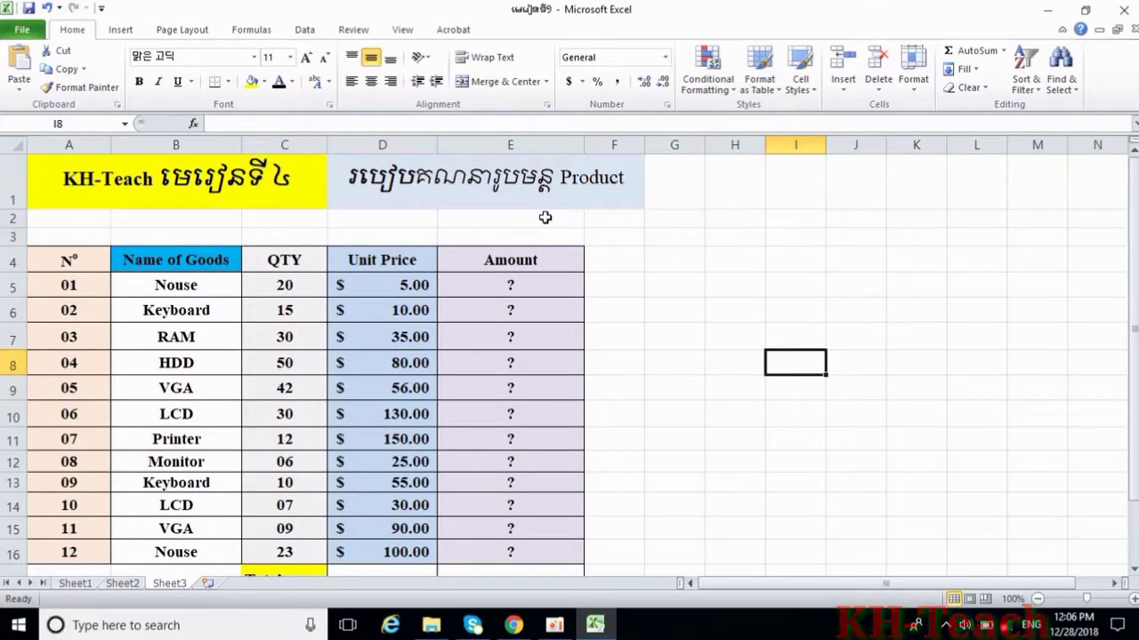
{"action": "scroll", "coordinate": [541, 234], "scroll_direction": "down", "scroll_amount": 2}
{"action": "scroll", "coordinate": [541, 223], "scroll_direction": "up", "scroll_amount": 2}
Enter =Product(C5*D5) in E5 so the first Amount shows $100.00.
{"action": "left_click", "coordinate": [539, 283]}
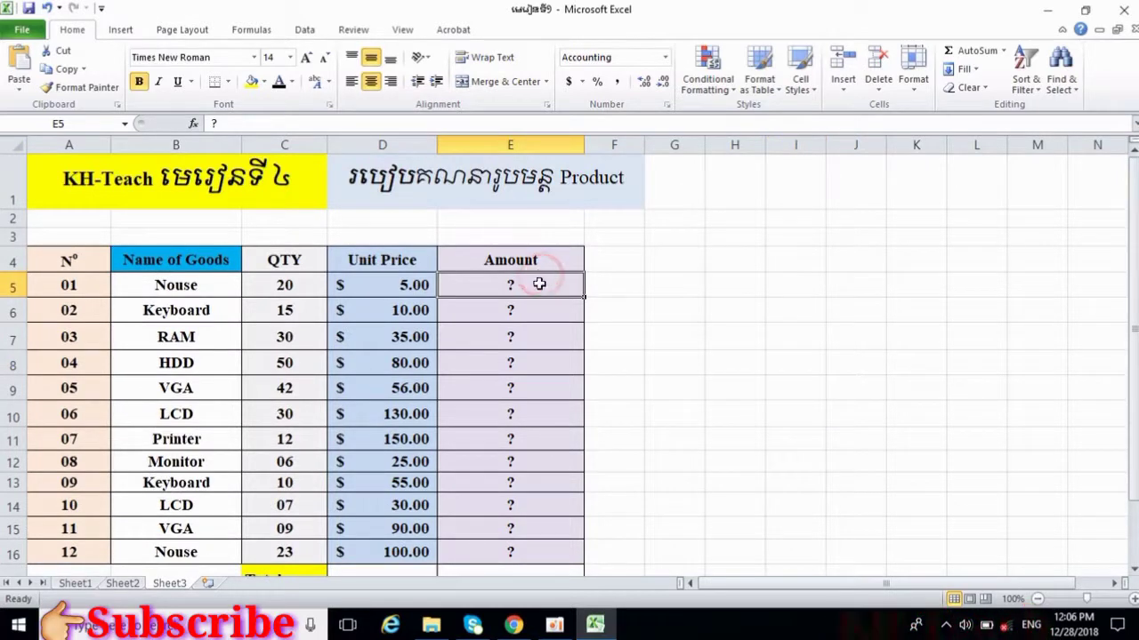
{"action": "type", "text": "="}
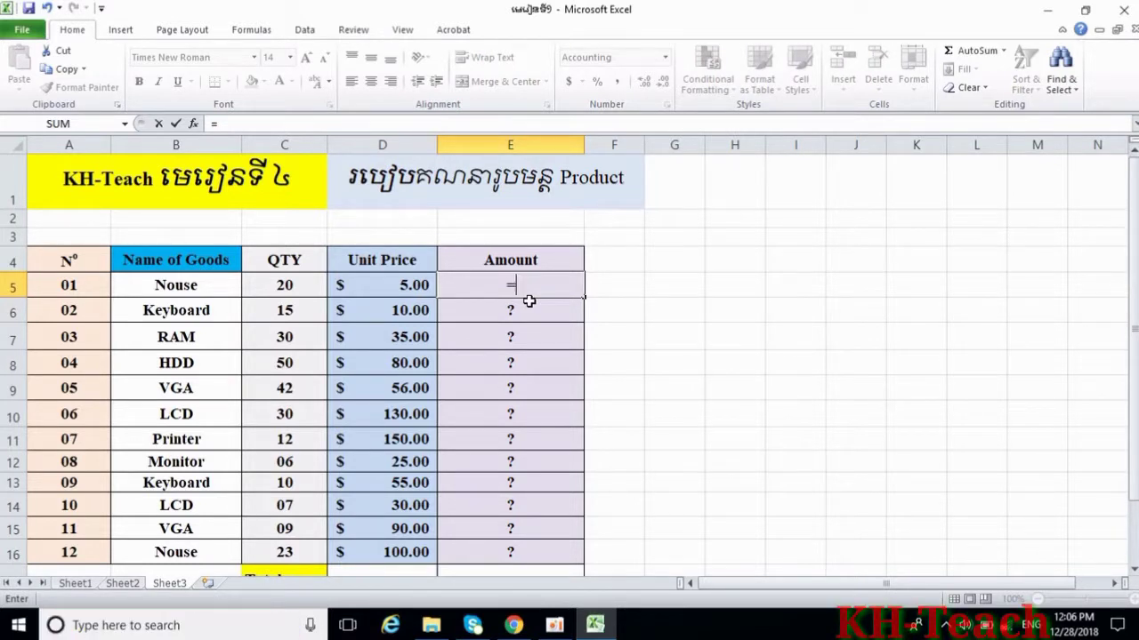
{"action": "type", "text": "P"}
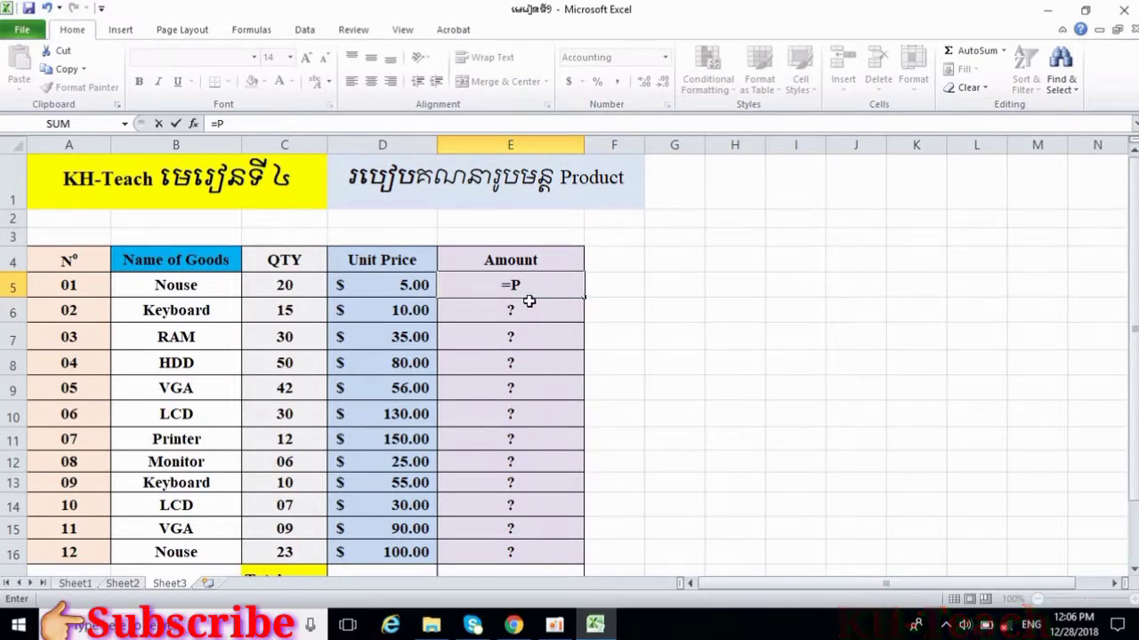
{"action": "type", "text": "ro"}
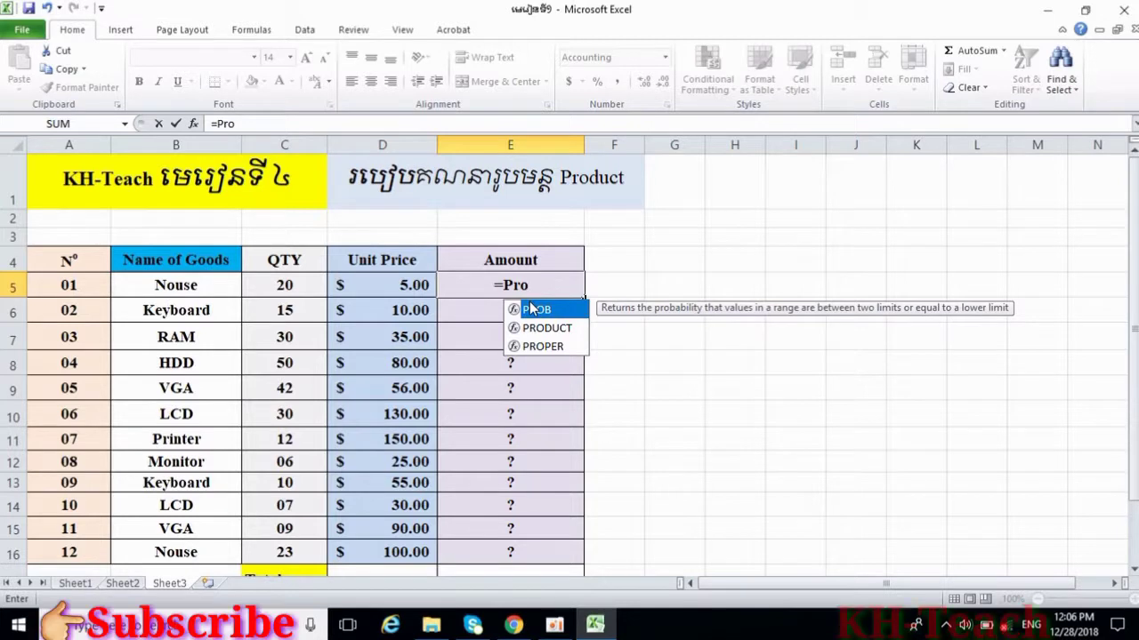
{"action": "type", "text": "duct"}
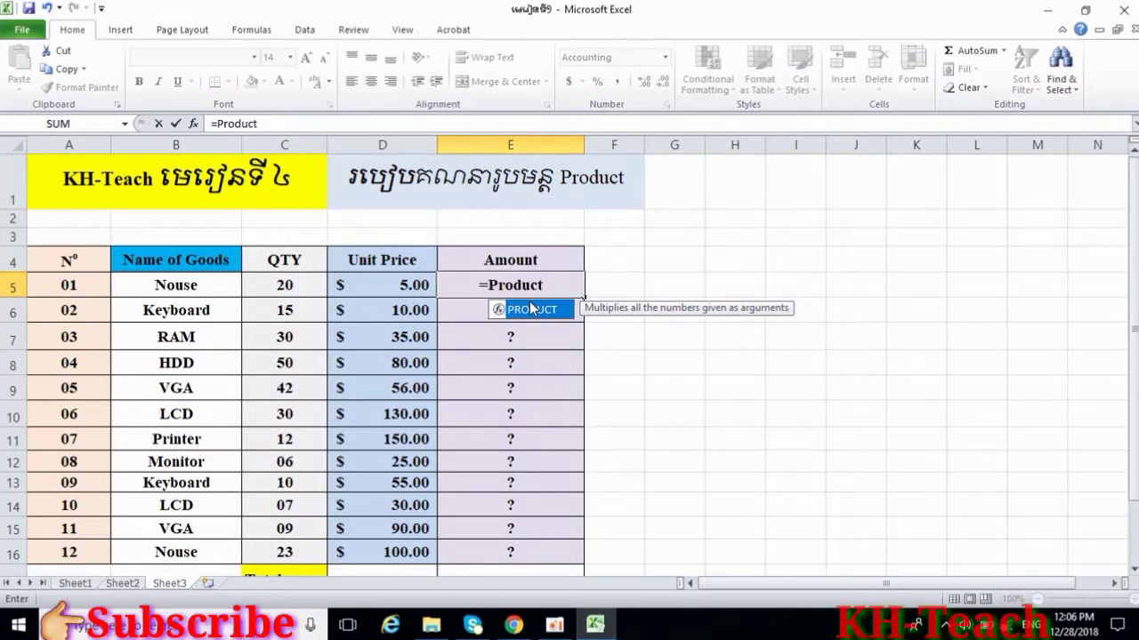
{"action": "type", "text": "("}
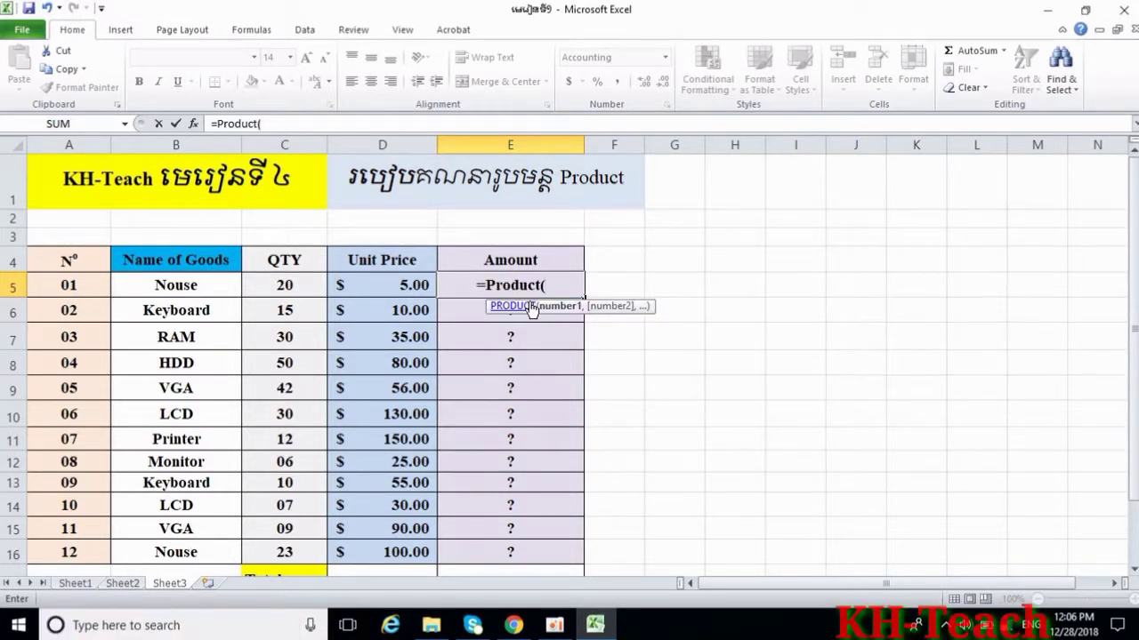
{"action": "left_click", "coordinate": [283, 282]}
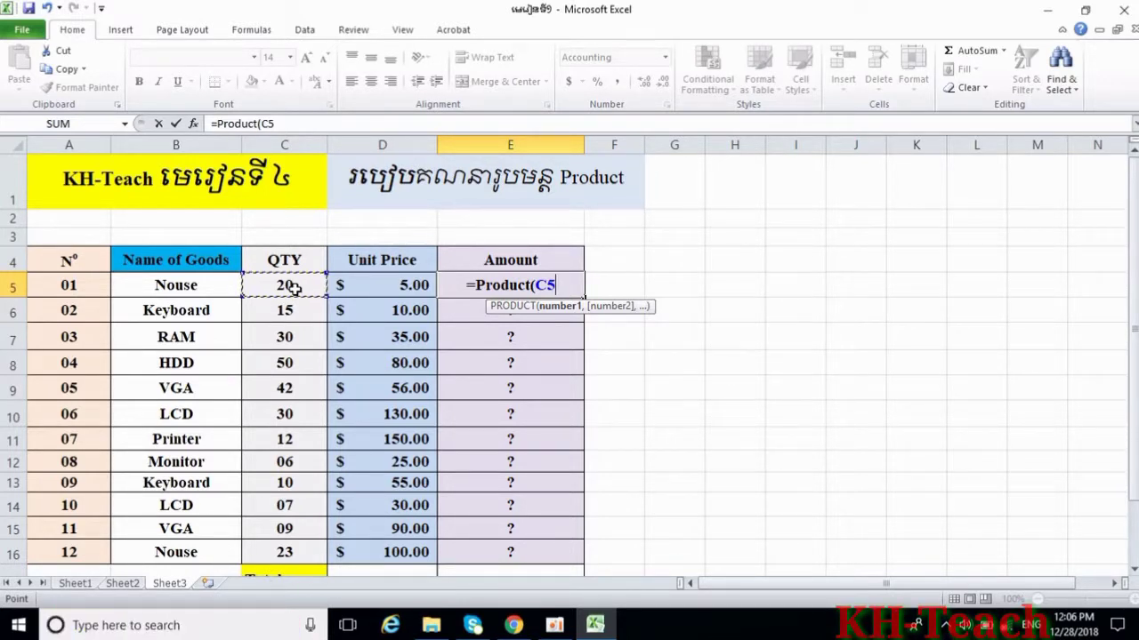
{"action": "type", "text": "*"}
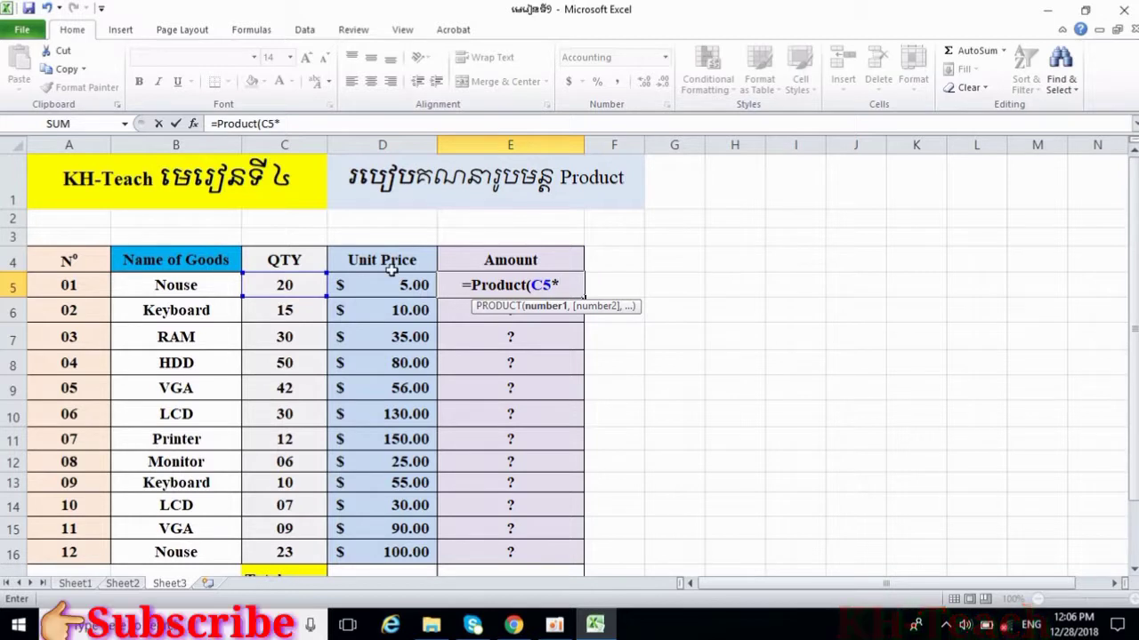
{"action": "left_click", "coordinate": [395, 285]}
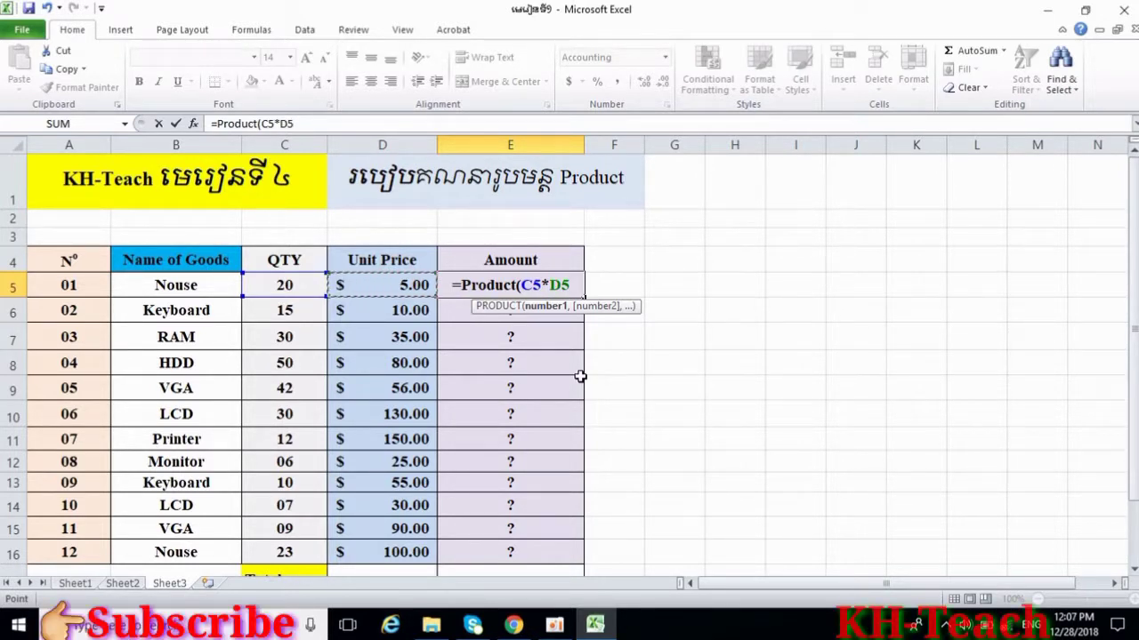
{"action": "type", "text": ")"}
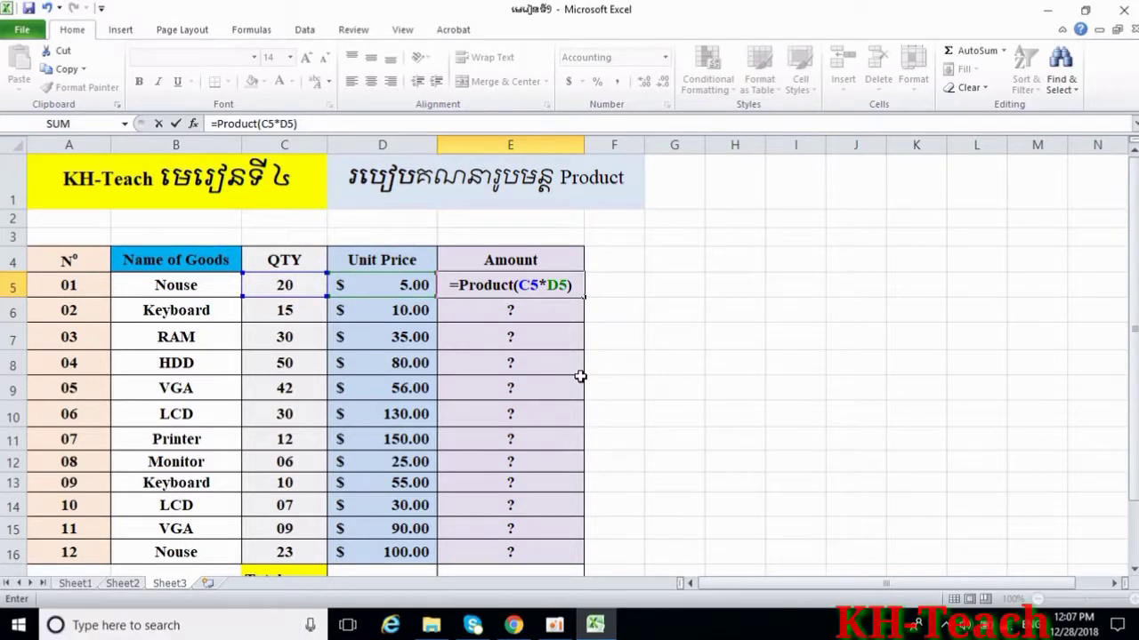
{"action": "key", "text": "Return"}
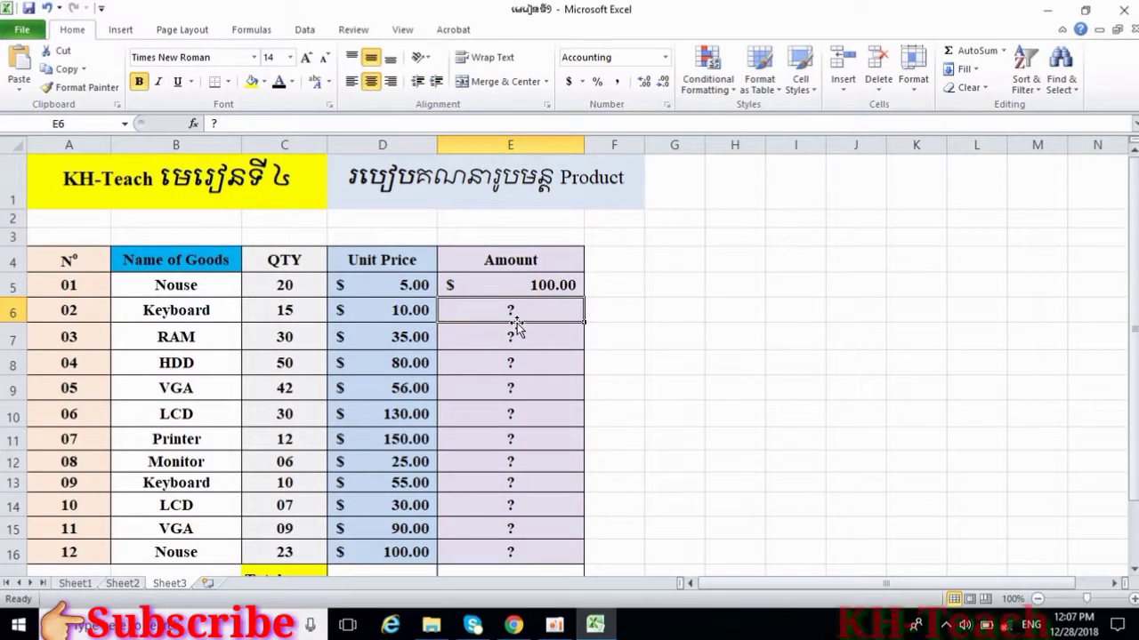
Enter =product(C6*D6) in E6 so the Keyboard Amount shows $150.00.
{"action": "left_click", "coordinate": [529, 308]}
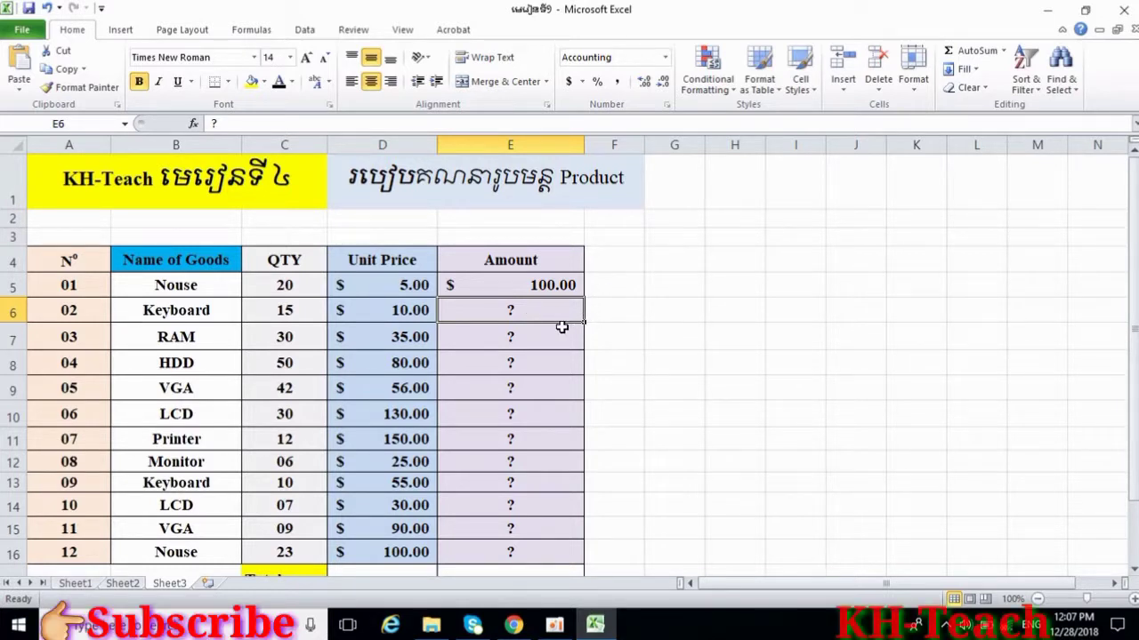
{"action": "type", "text": "="}
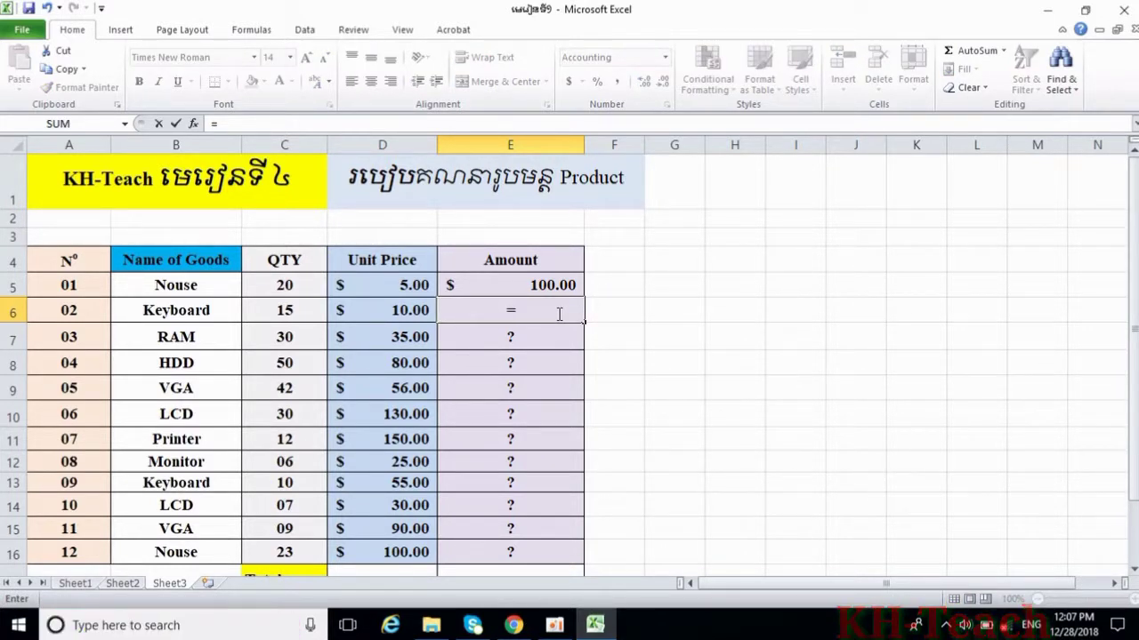
{"action": "type", "text": "p"}
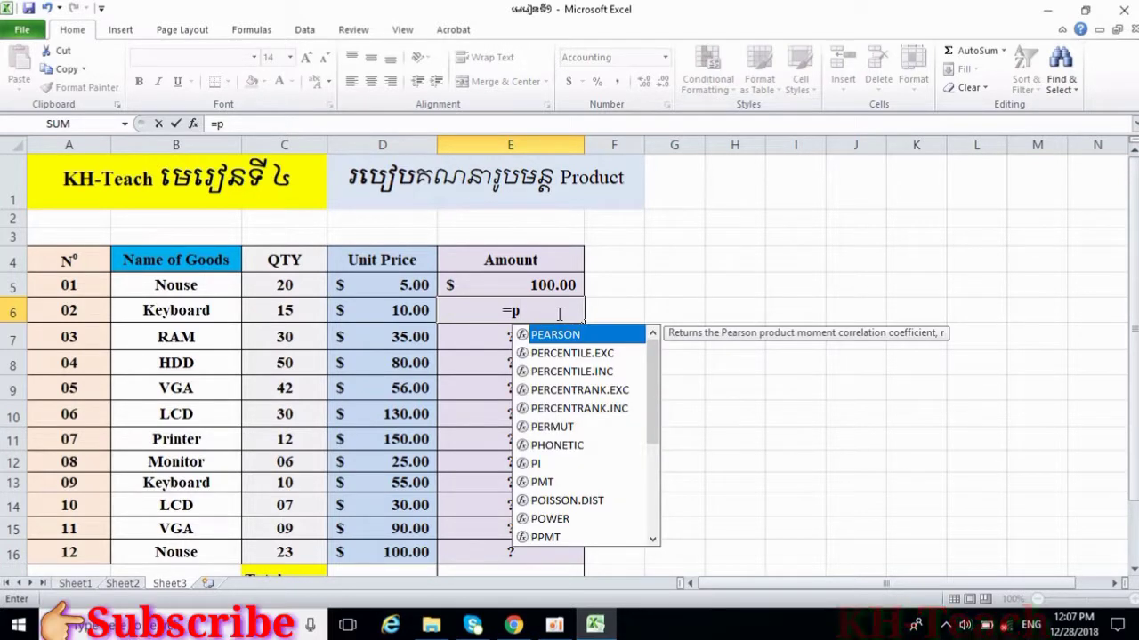
{"action": "type", "text": "rod"}
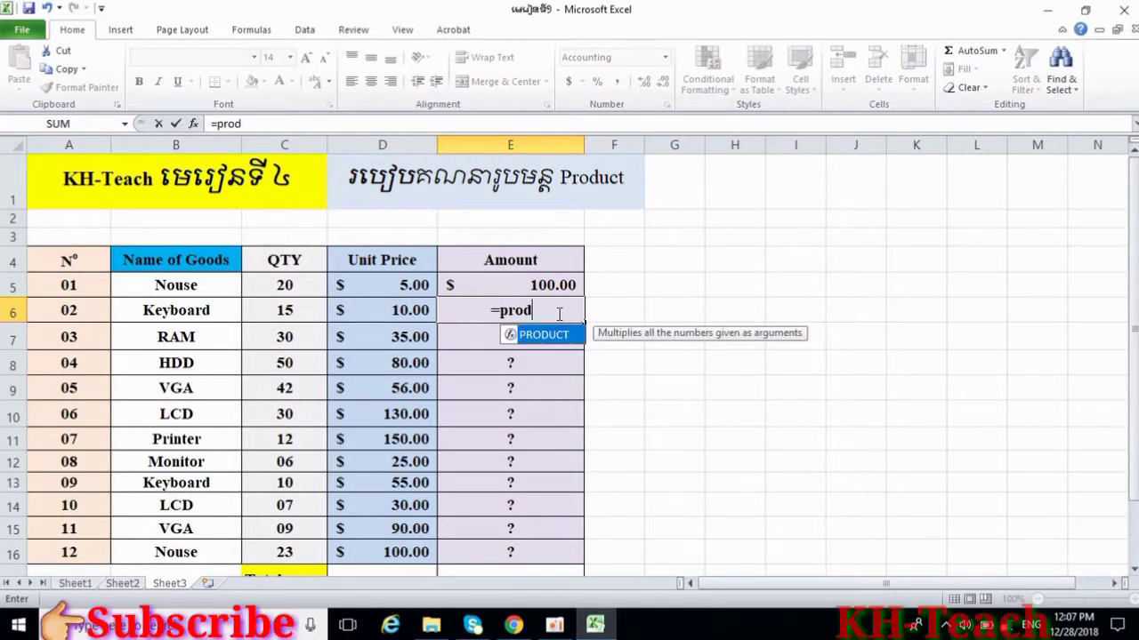
{"action": "type", "text": "uct"}
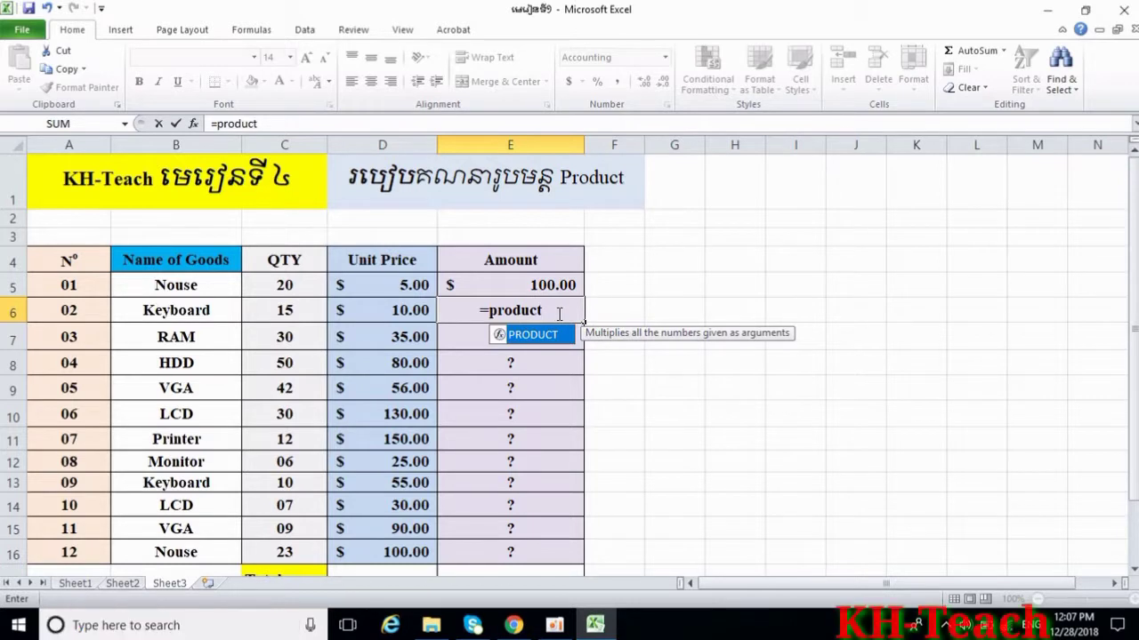
{"action": "type", "text": "("}
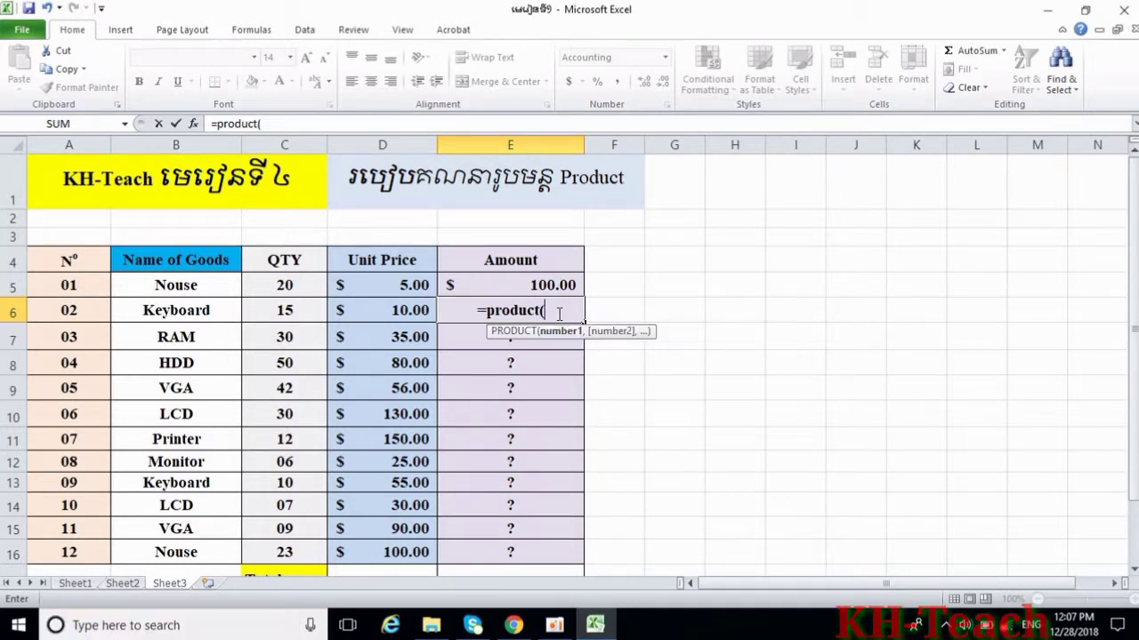
{"action": "left_click", "coordinate": [285, 309]}
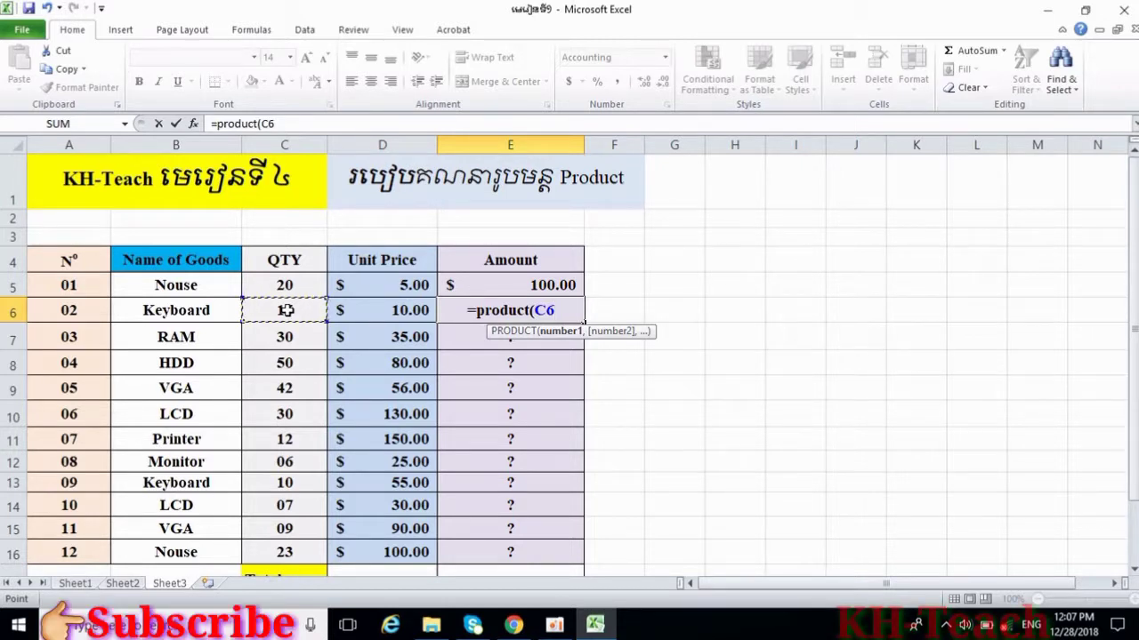
{"action": "type", "text": "*"}
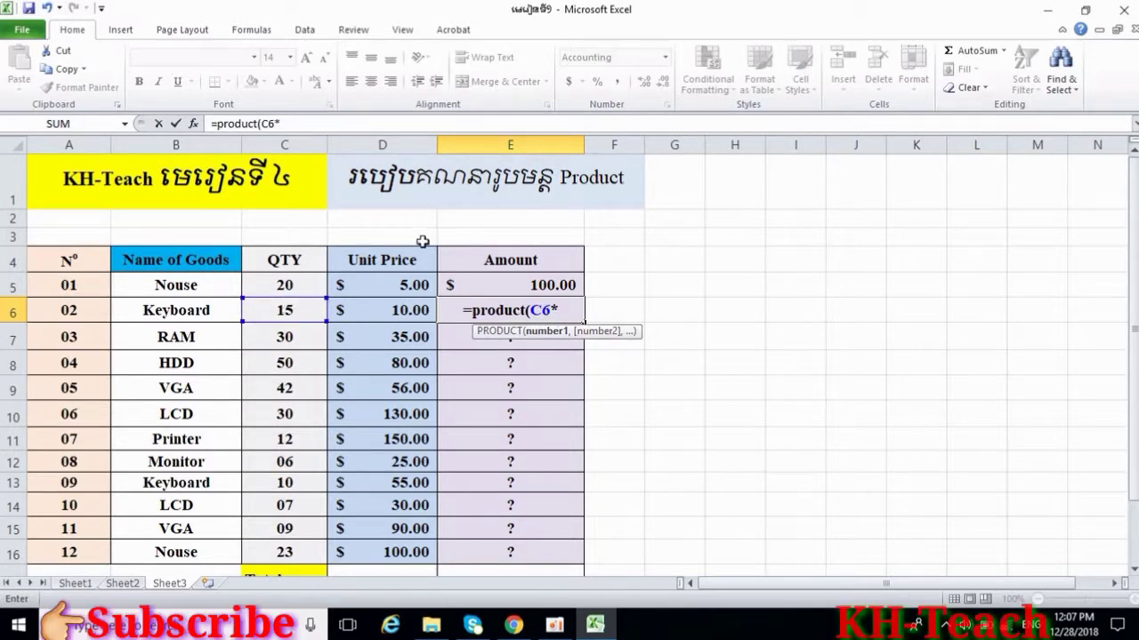
{"action": "left_click", "coordinate": [400, 317]}
{"action": "left_click", "coordinate": [401, 317]}
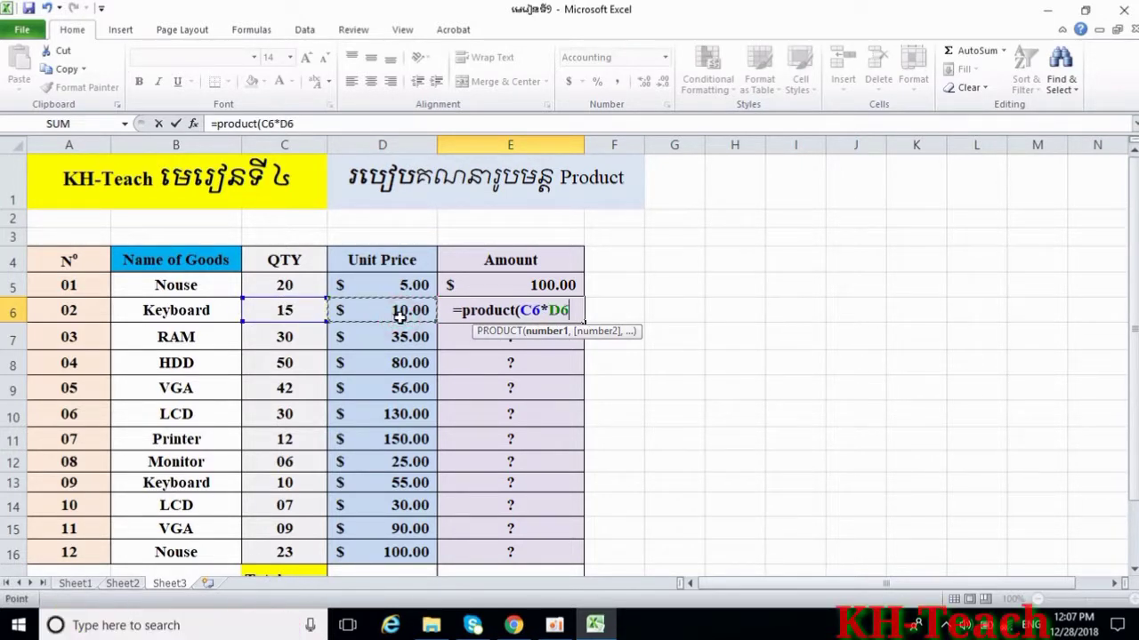
{"action": "type", "text": ")"}
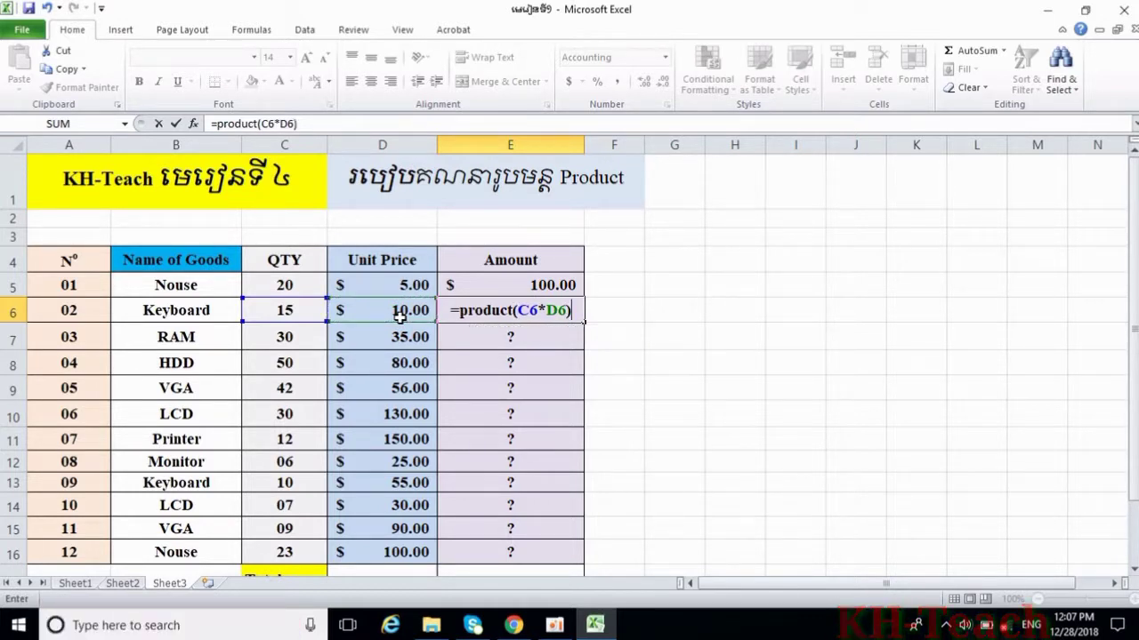
{"action": "key", "text": "Return"}
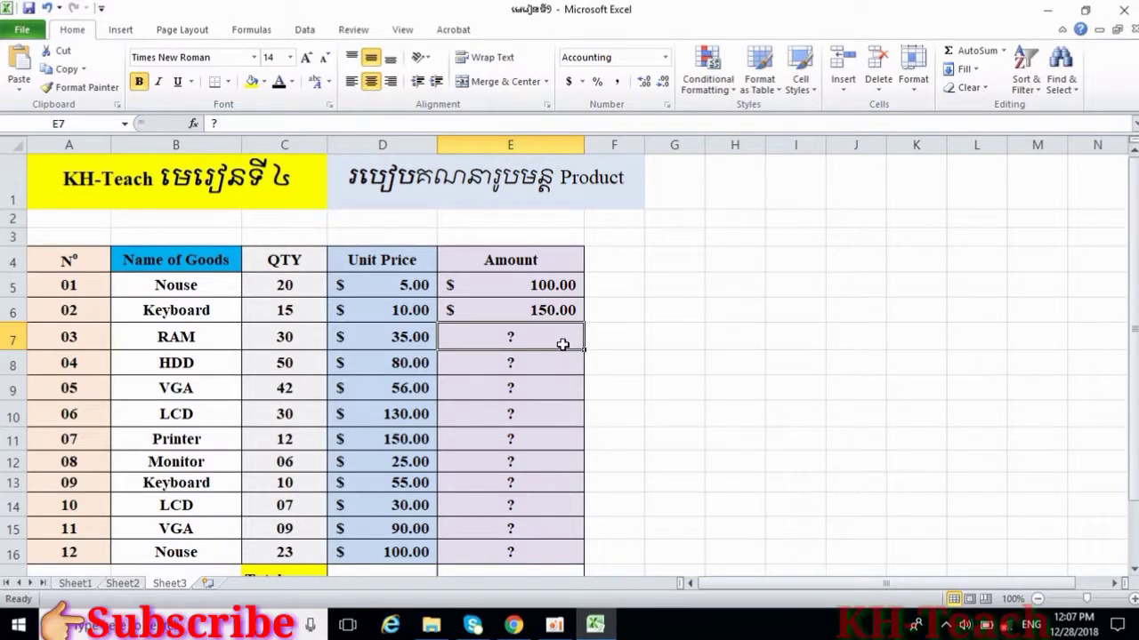
Fill the E6 PRODUCT formula down the Amount column to E16.
{"action": "scroll", "coordinate": [558, 347], "scroll_direction": "down", "scroll_amount": 1}
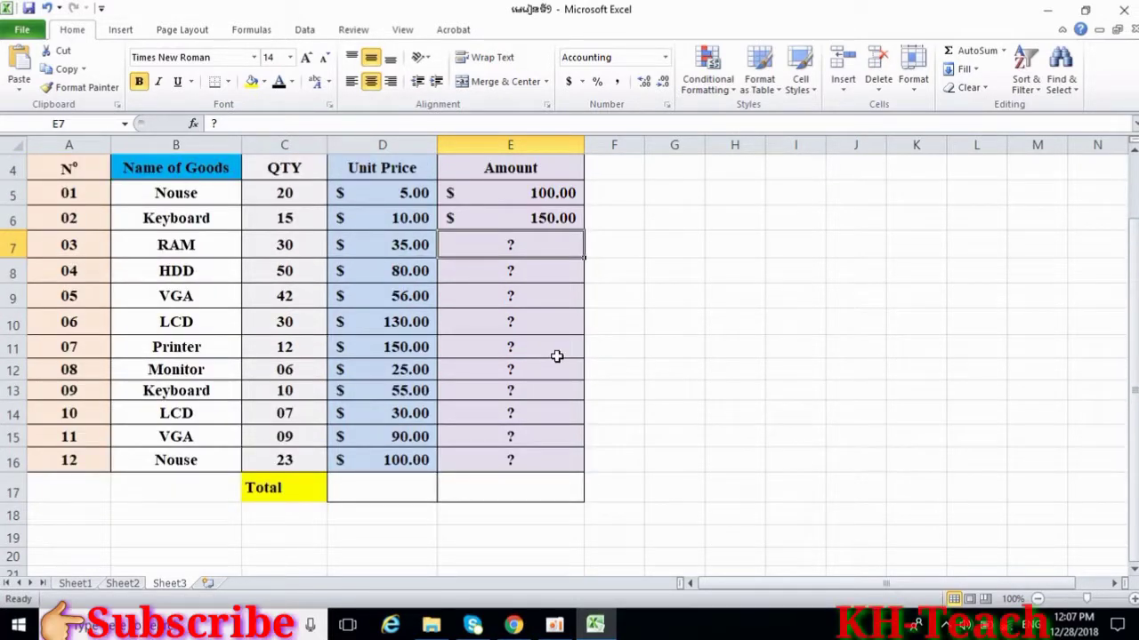
{"action": "left_click", "coordinate": [579, 219]}
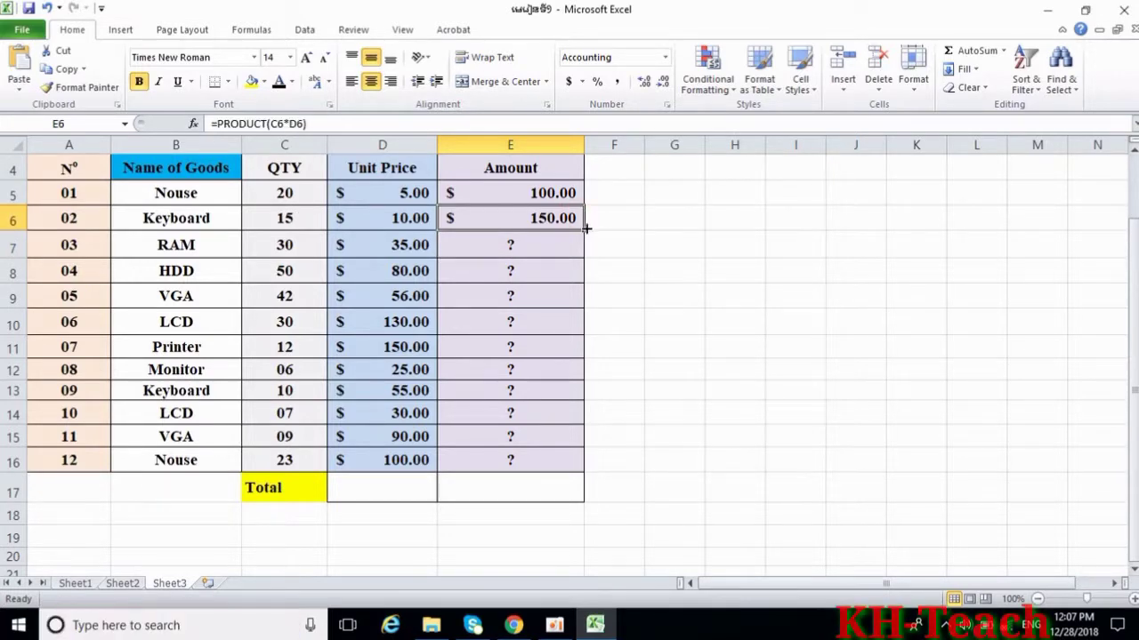
{"action": "double_click", "coordinate": [587, 229]}
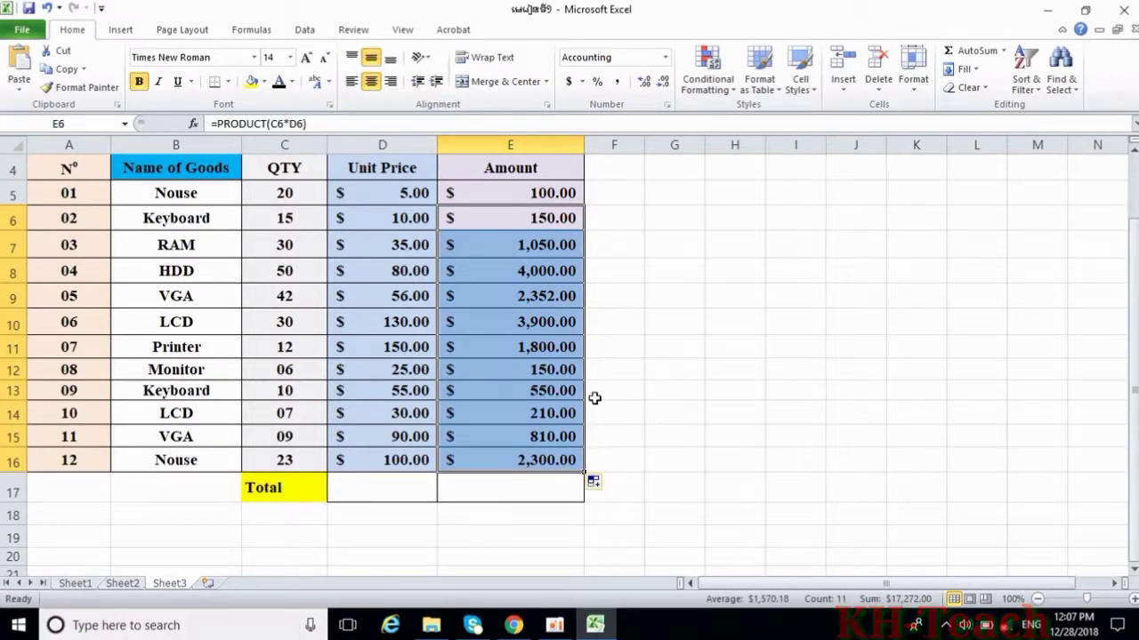
{"action": "left_click", "coordinate": [676, 389]}
Select the amounts E5:E16 to check their sum in the status bar.
{"action": "scroll", "coordinate": [579, 398], "scroll_direction": "down", "scroll_amount": 2}
{"action": "scroll", "coordinate": [579, 397], "scroll_direction": "up", "scroll_amount": 3}
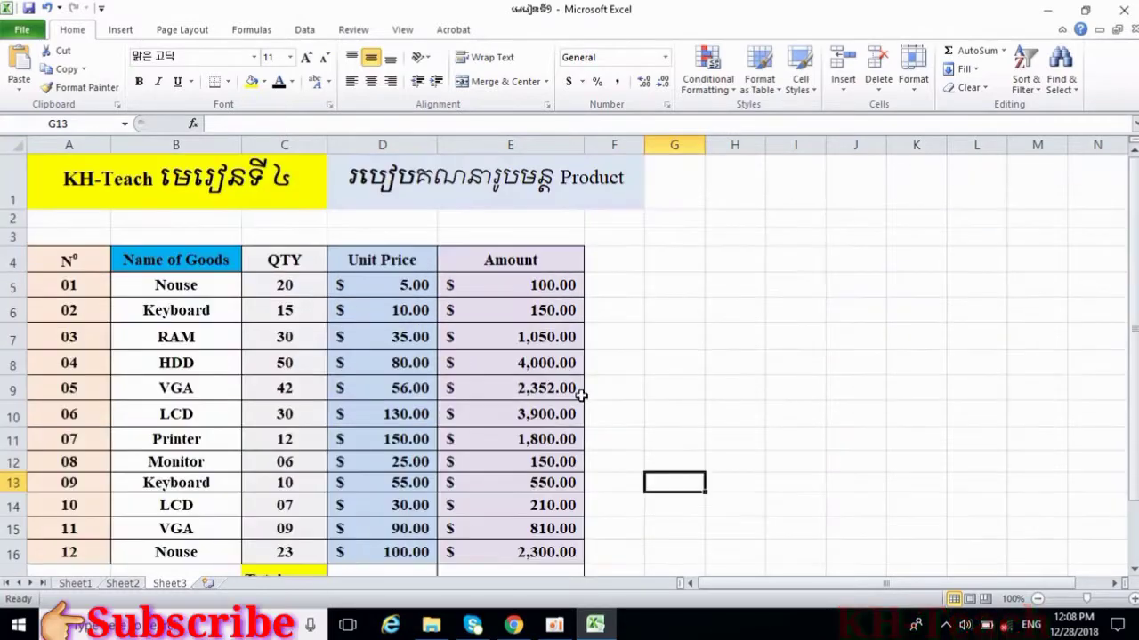
{"action": "scroll", "coordinate": [579, 396], "scroll_direction": "down", "scroll_amount": 4}
{"action": "scroll", "coordinate": [579, 396], "scroll_direction": "up", "scroll_amount": 2}
{"action": "scroll", "coordinate": [580, 394], "scroll_direction": "up", "scroll_amount": 1}
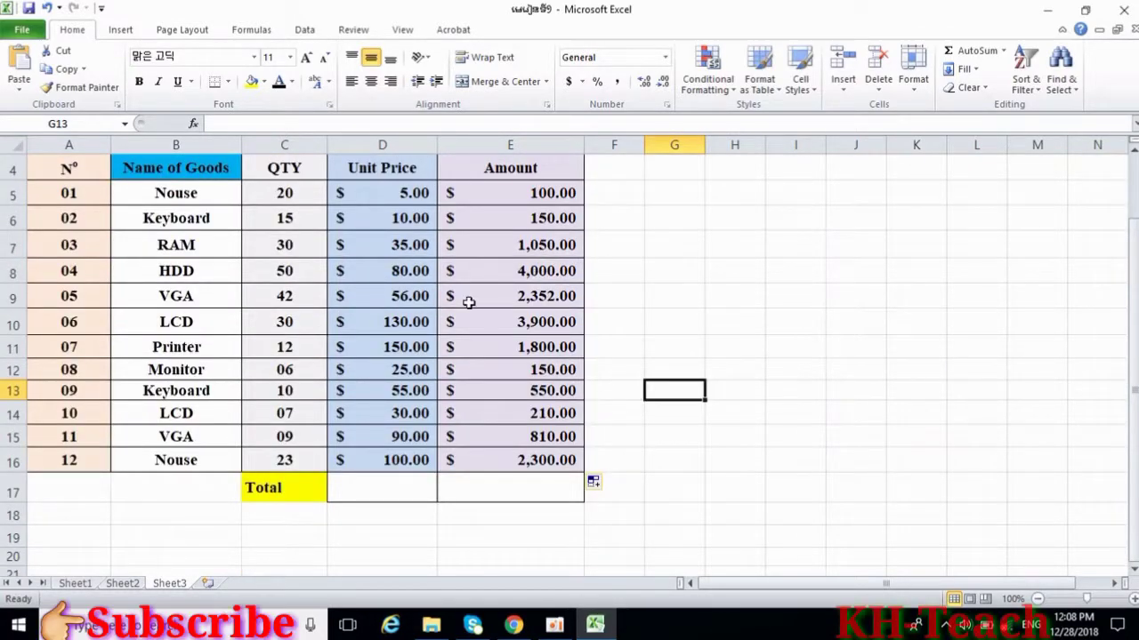
{"action": "scroll", "coordinate": [447, 333], "scroll_direction": "down", "scroll_amount": 1}
{"action": "scroll", "coordinate": [452, 339], "scroll_direction": "up", "scroll_amount": 1}
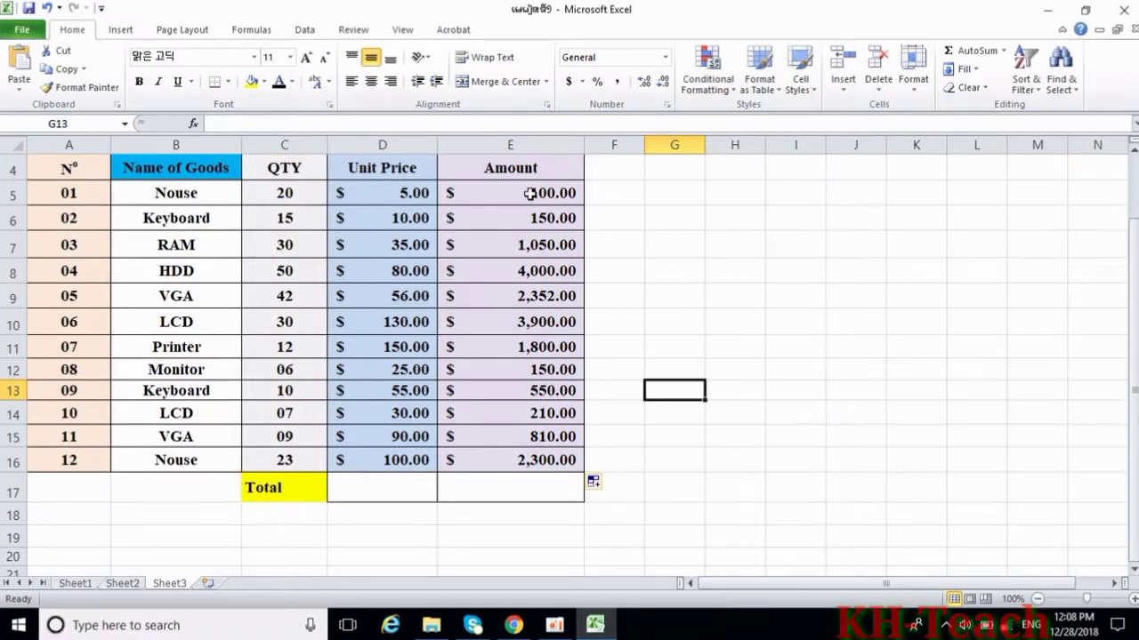
{"action": "left_click_drag", "start_coordinate": [529, 193], "coordinate": [522, 463]}
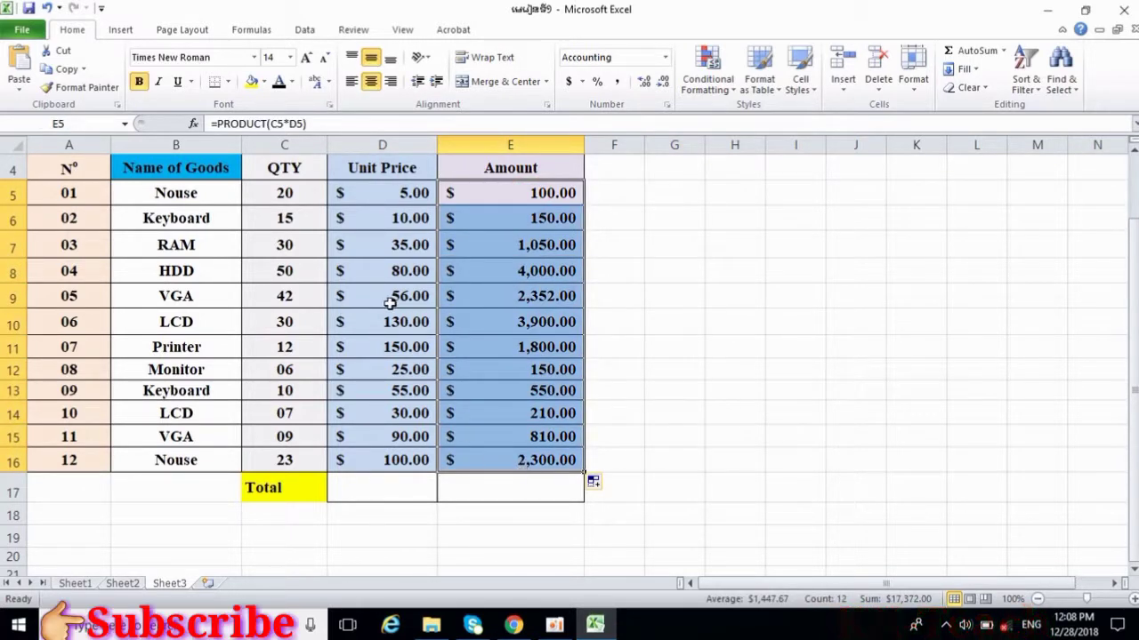
Enter =sum(E5:E16) in E17 to get a Total of $17,372.00.
{"action": "left_click", "coordinate": [456, 482]}
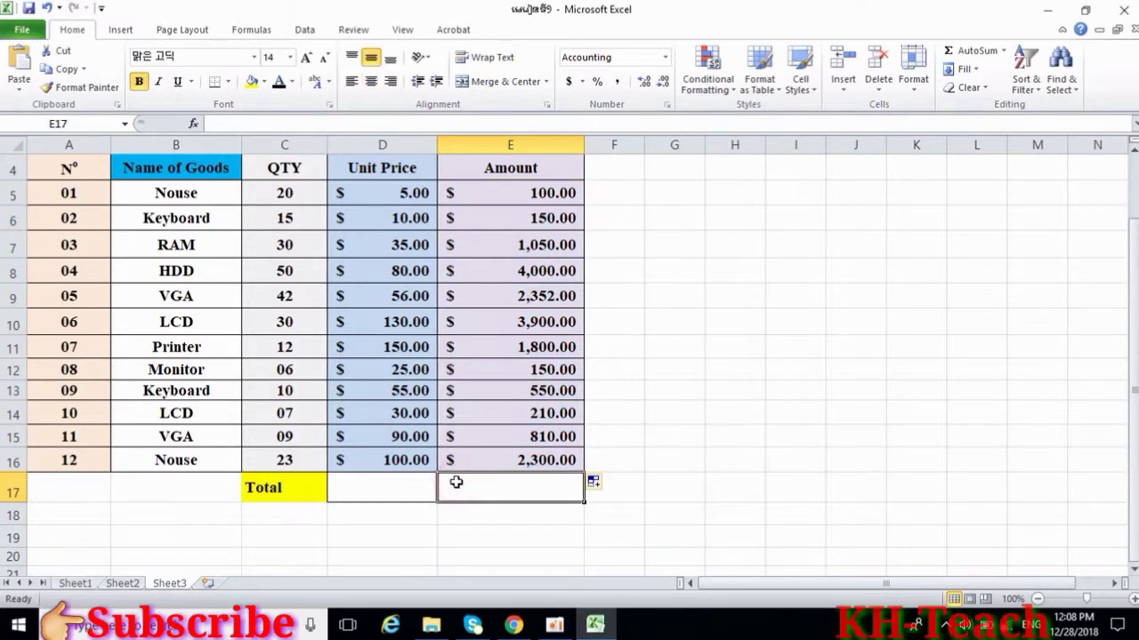
{"action": "type", "text": "="}
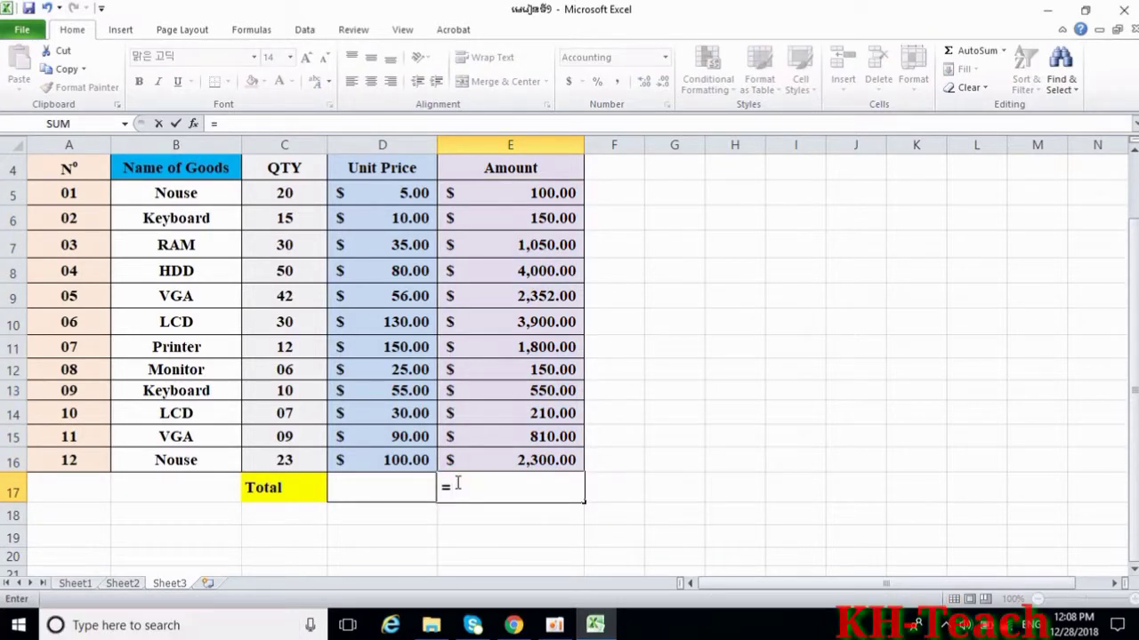
{"action": "type", "text": "sum"}
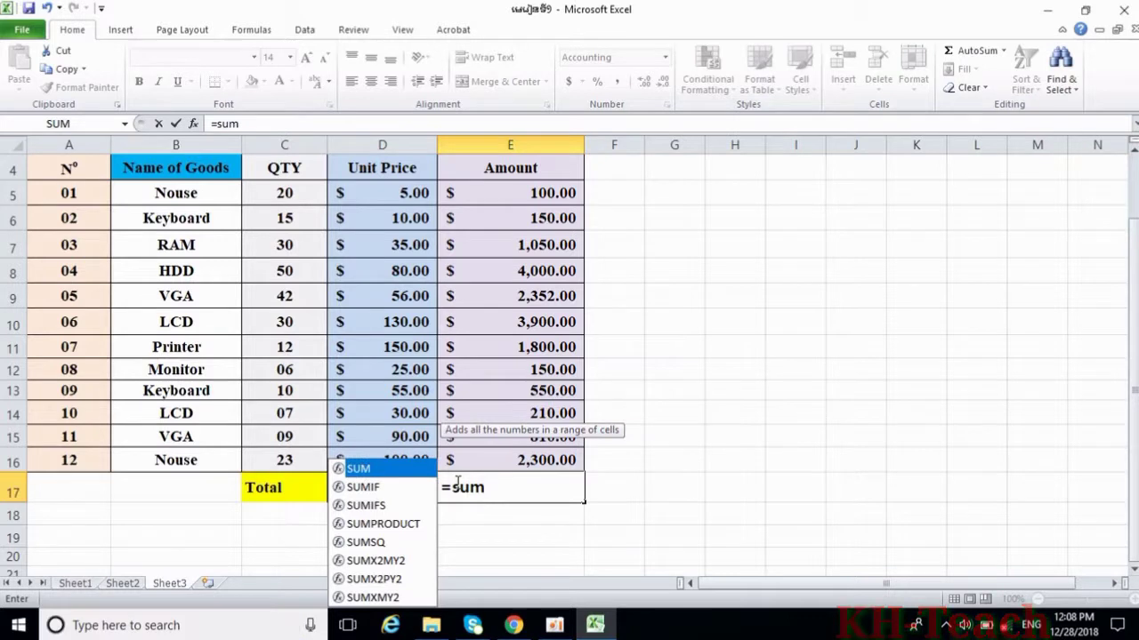
{"action": "type", "text": "("}
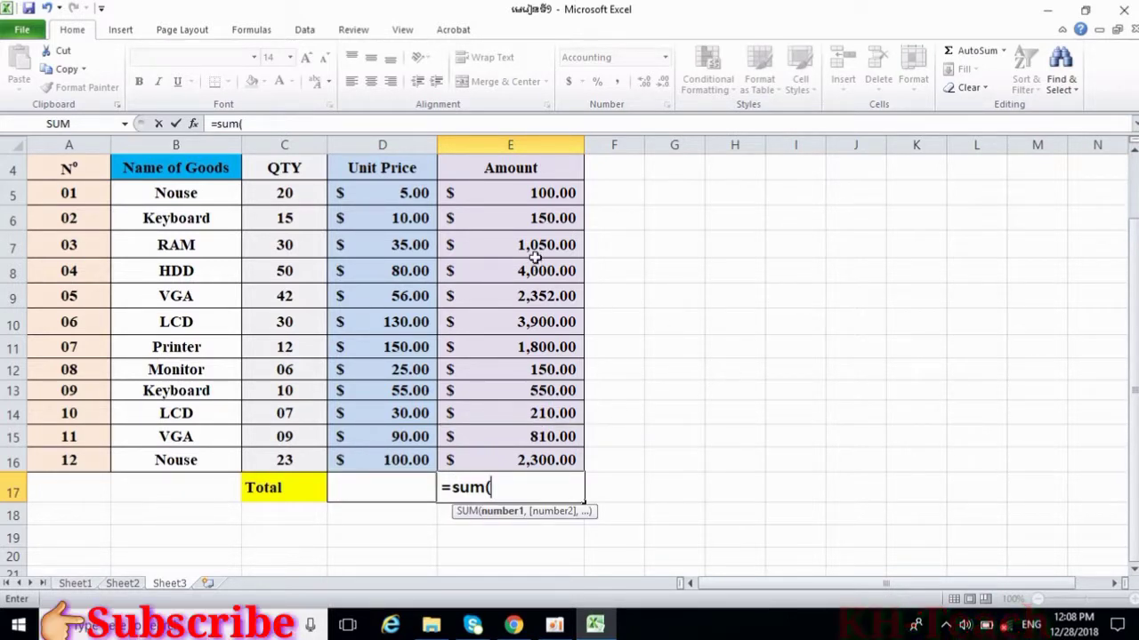
{"action": "left_click_drag", "start_coordinate": [566, 195], "coordinate": [523, 461]}
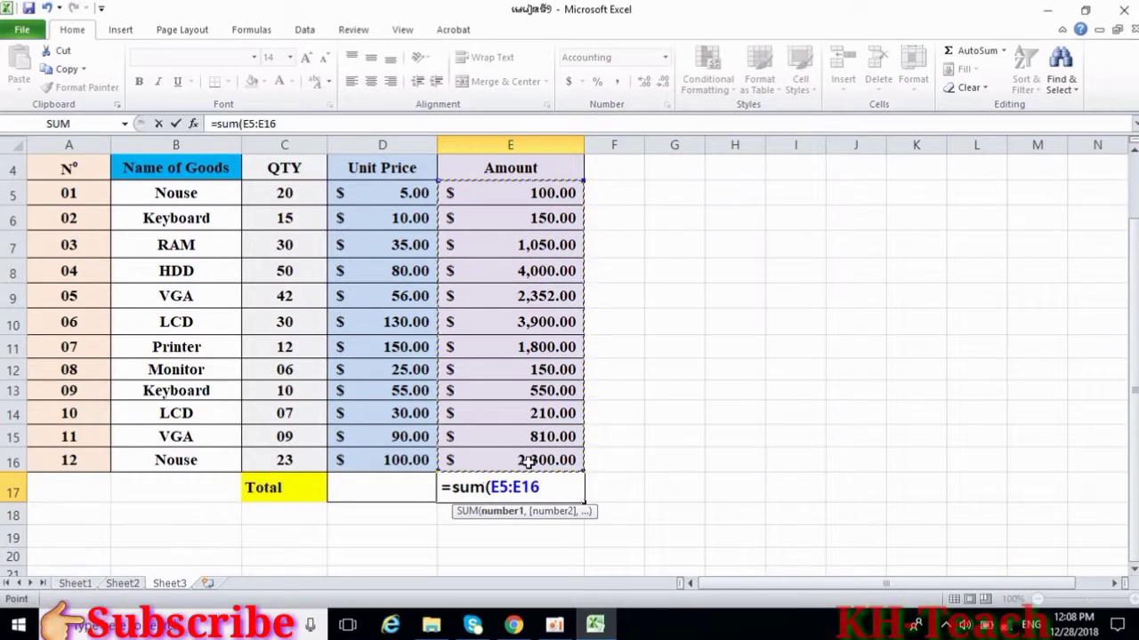
{"action": "type", "text": ")"}
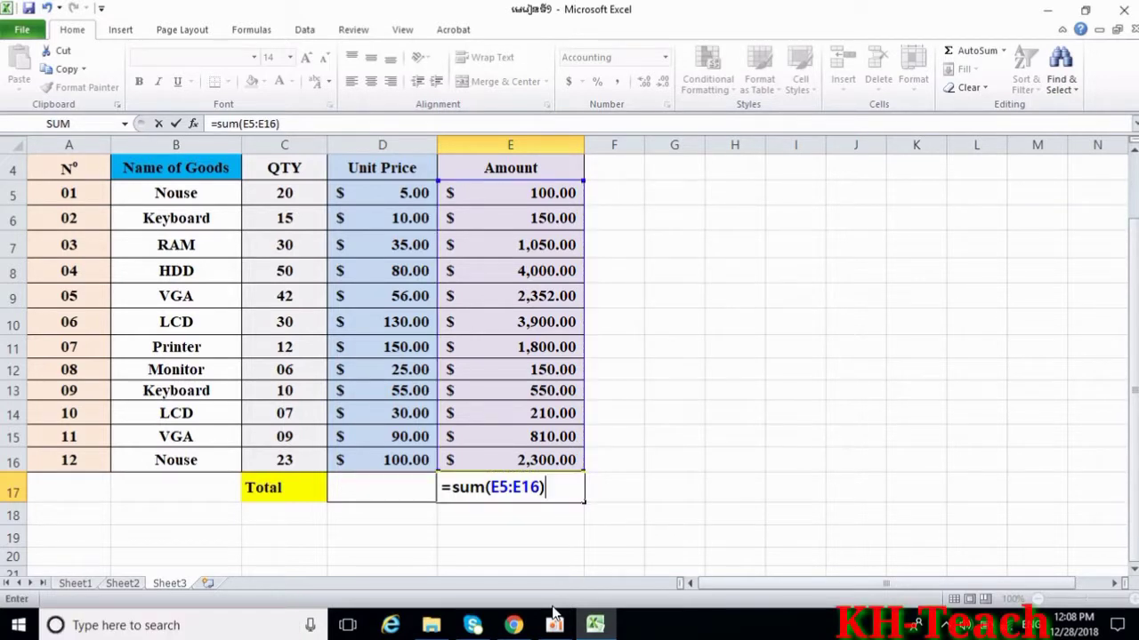
{"action": "key", "text": "Return"}
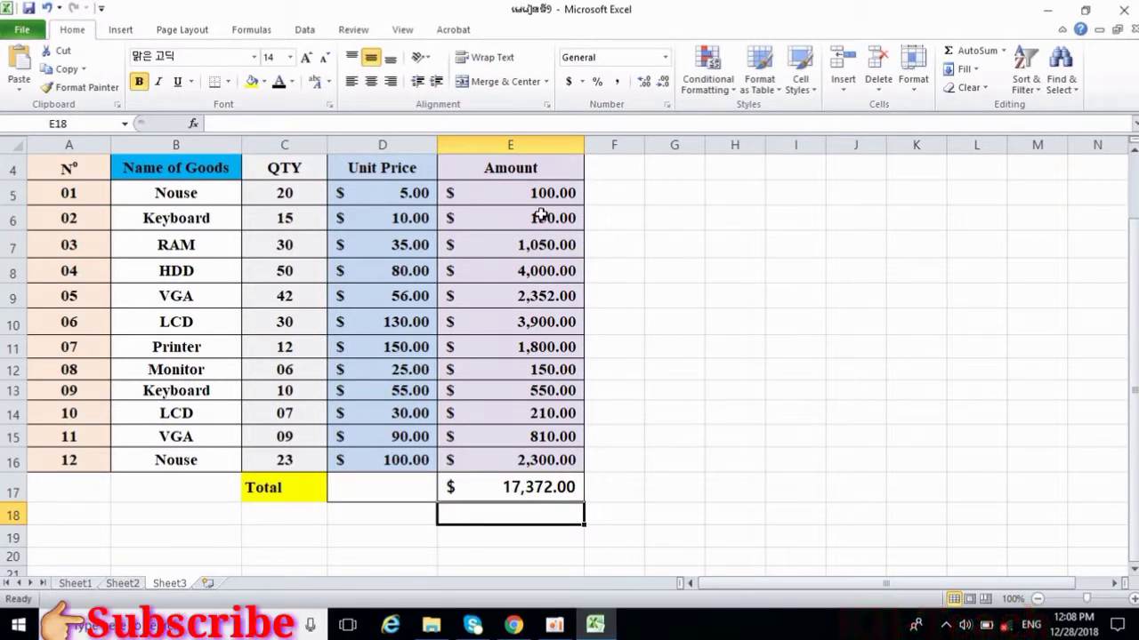
{"action": "scroll", "coordinate": [523, 295], "scroll_direction": "down", "scroll_amount": 1}
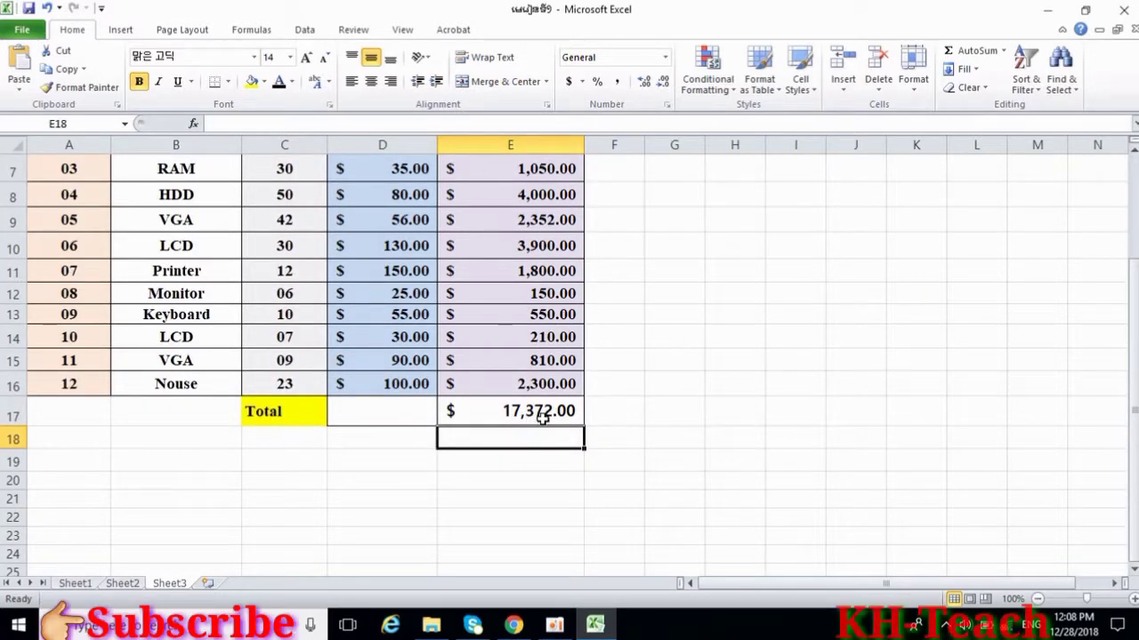
{"action": "scroll", "coordinate": [542, 419], "scroll_direction": "up", "scroll_amount": 2}
{"action": "scroll", "coordinate": [543, 418], "scroll_direction": "down", "scroll_amount": 2}
{"action": "scroll", "coordinate": [542, 419], "scroll_direction": "up", "scroll_amount": 2}
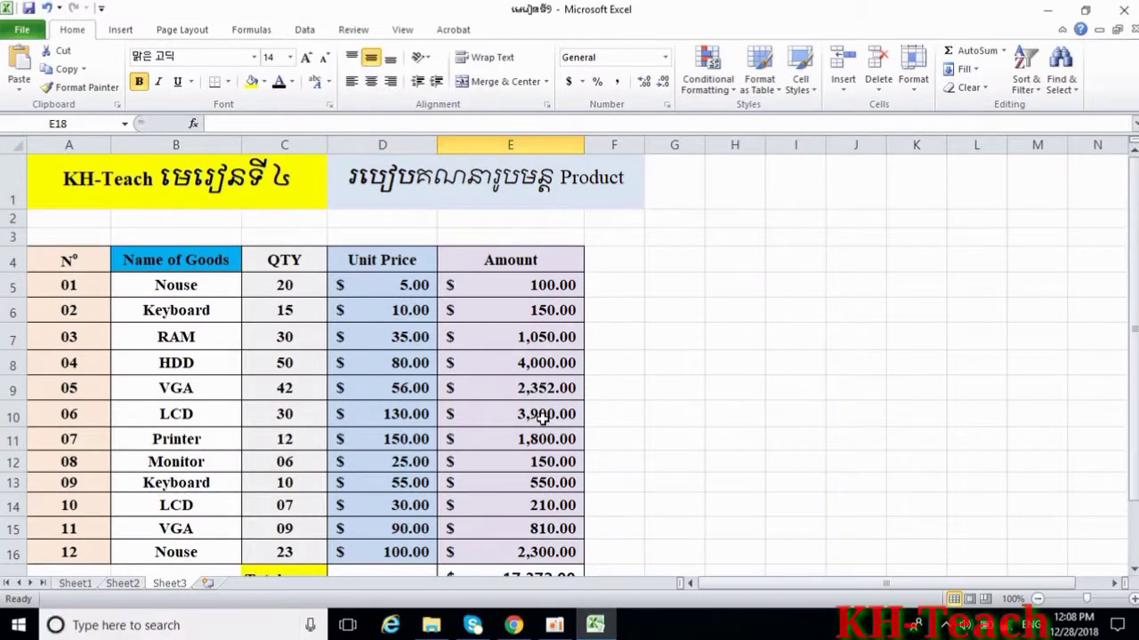
{"action": "scroll", "coordinate": [543, 418], "scroll_direction": "down", "scroll_amount": 1}
{"action": "scroll", "coordinate": [543, 418], "scroll_direction": "up", "scroll_amount": 1}
{"action": "scroll", "coordinate": [542, 418], "scroll_direction": "down", "scroll_amount": 1}
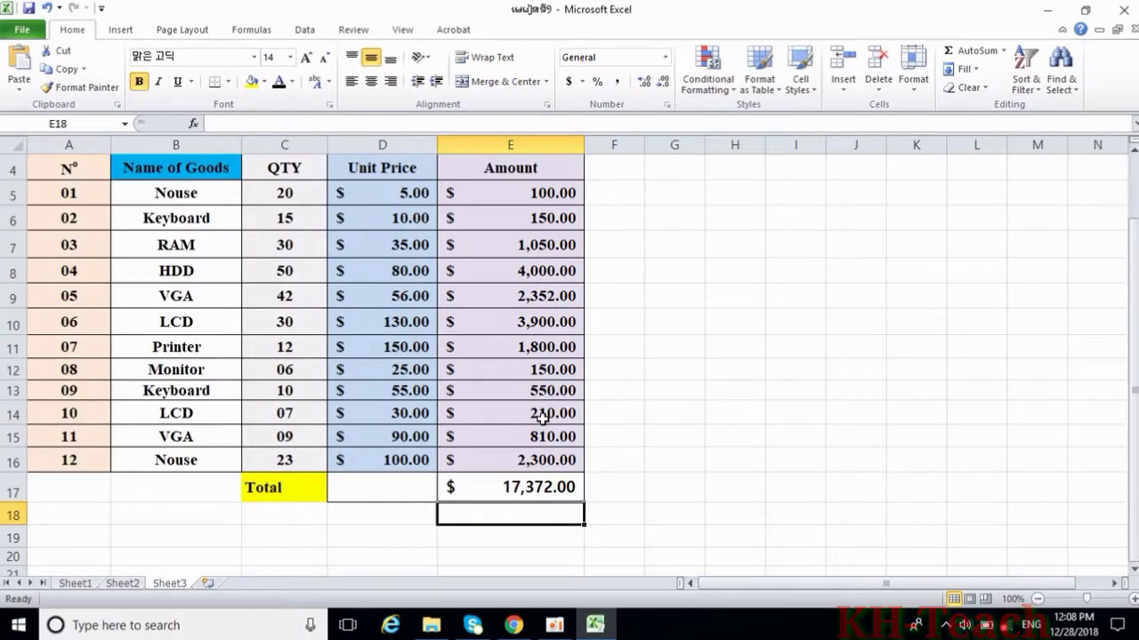
{"action": "scroll", "coordinate": [543, 418], "scroll_direction": "up", "scroll_amount": 1}
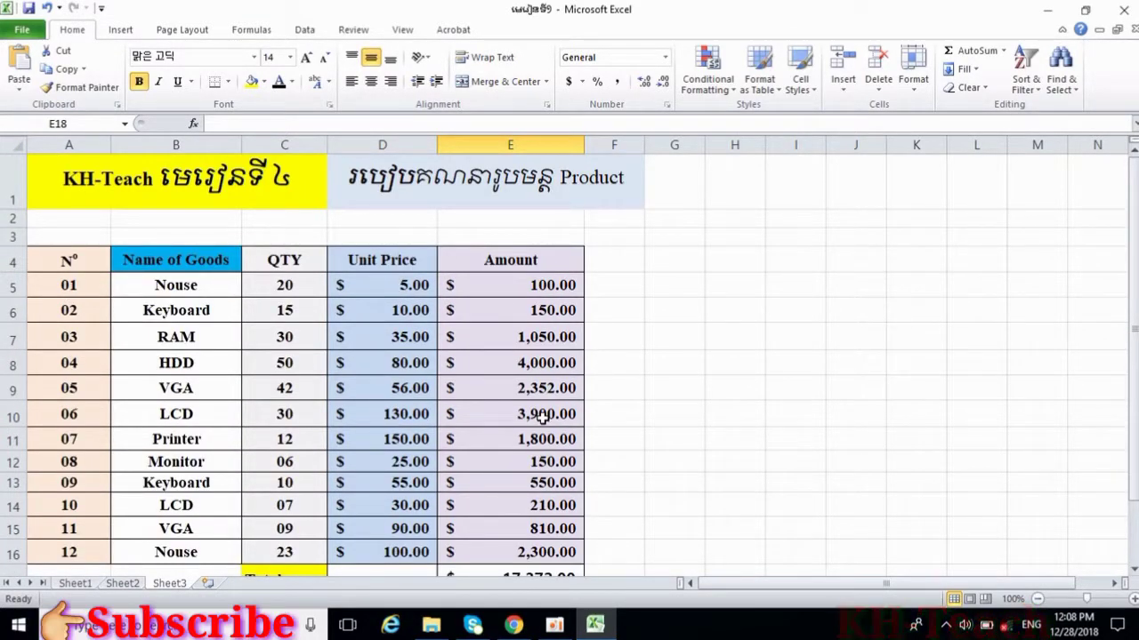
{"action": "scroll", "coordinate": [543, 418], "scroll_direction": "down", "scroll_amount": 3}
{"action": "scroll", "coordinate": [542, 418], "scroll_direction": "up", "scroll_amount": 1}
{"action": "scroll", "coordinate": [539, 408], "scroll_direction": "up", "scroll_amount": 1}
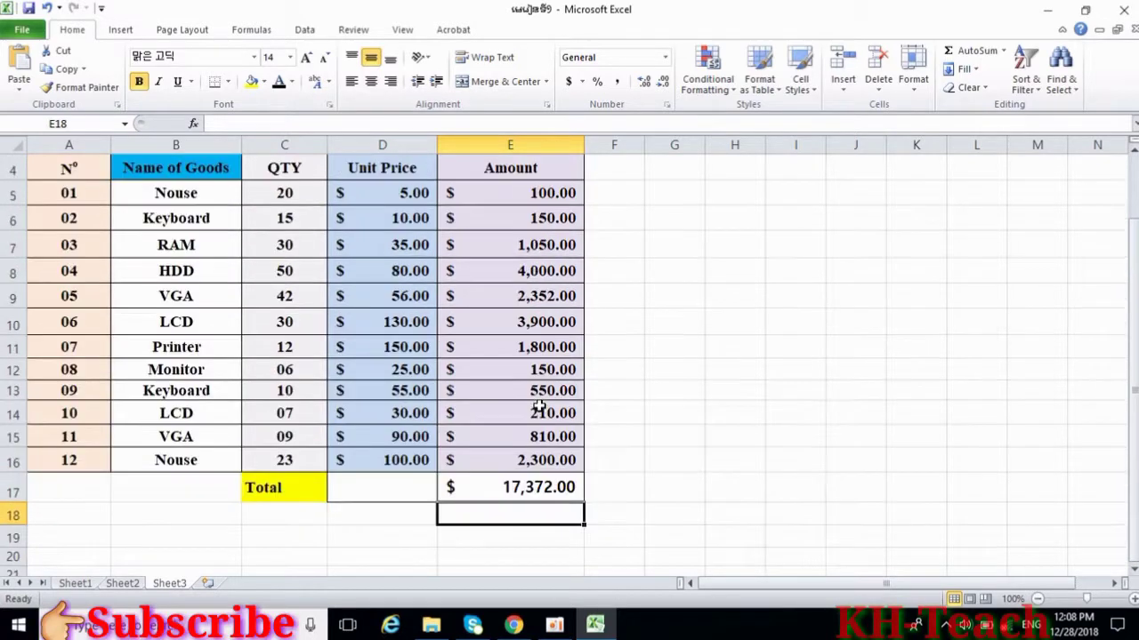
{"action": "scroll", "coordinate": [539, 407], "scroll_direction": "down", "scroll_amount": 1}
{"action": "scroll", "coordinate": [540, 407], "scroll_direction": "up", "scroll_amount": 1}
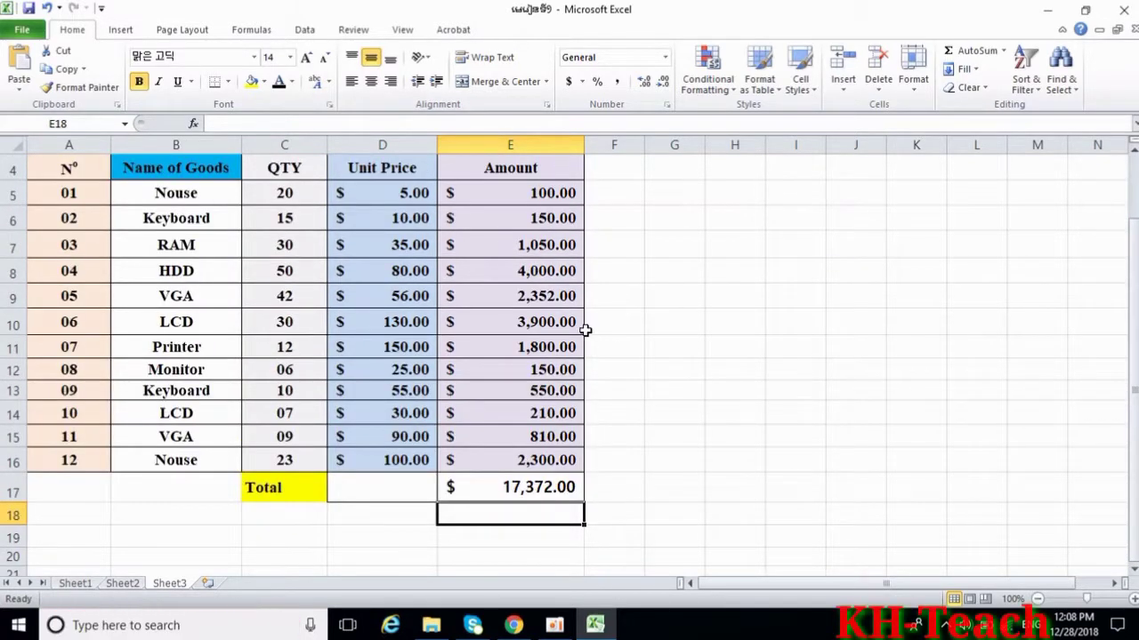
{"action": "scroll", "coordinate": [586, 331], "scroll_direction": "up", "scroll_amount": 1}
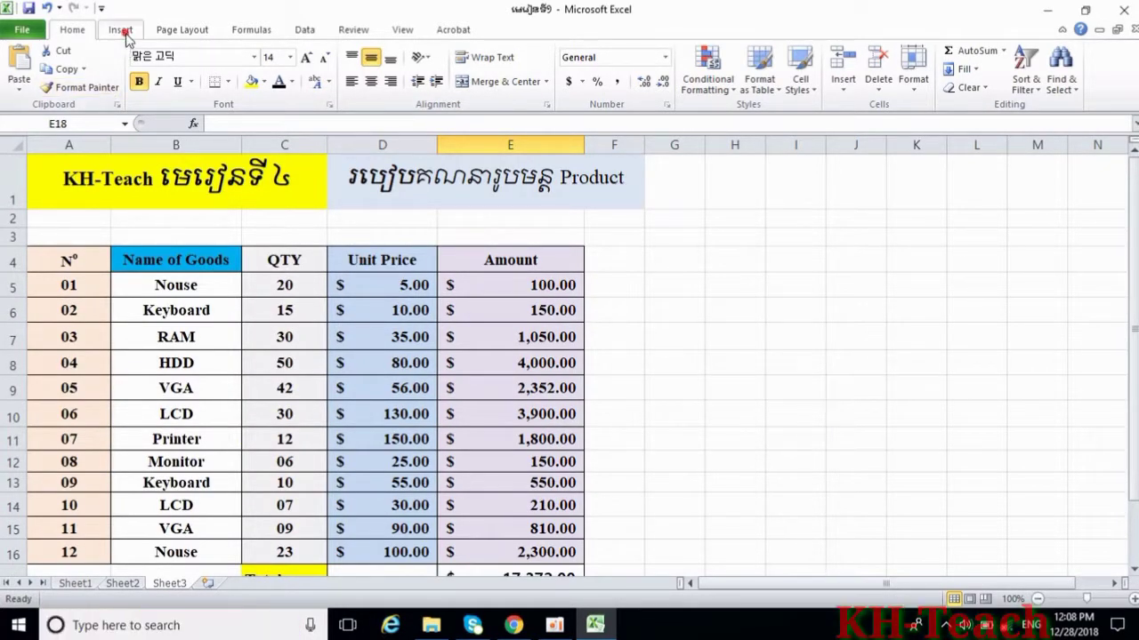
Draw a text box beside the product table and type =Product( in it.
{"action": "left_click", "coordinate": [120, 30]}
{"action": "left_click", "coordinate": [795, 66]}
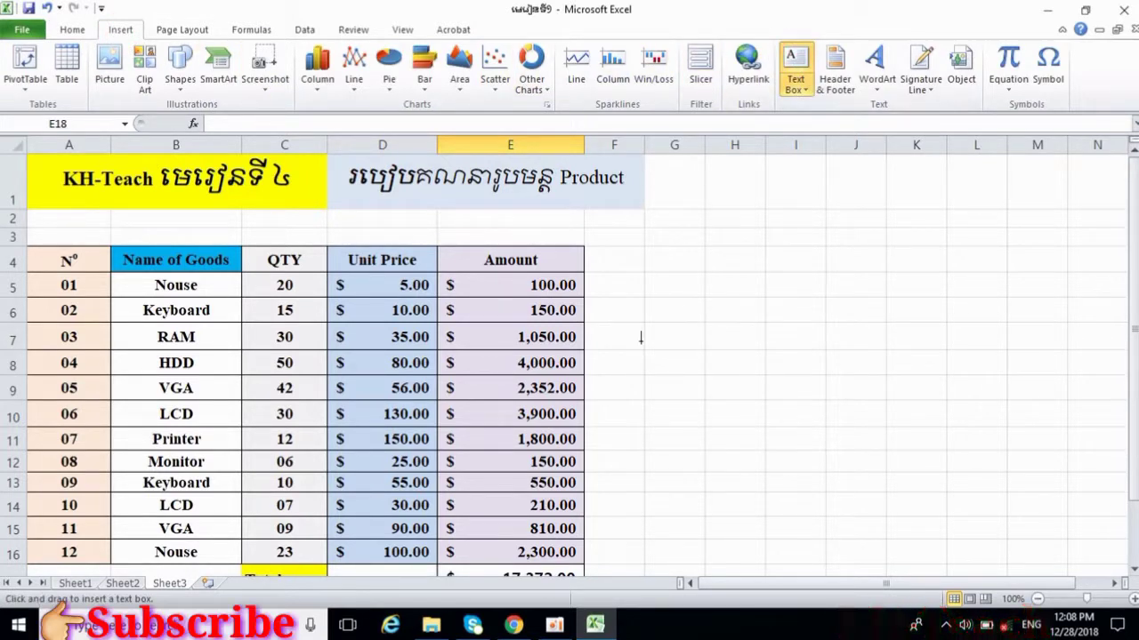
{"action": "left_click_drag", "start_coordinate": [628, 309], "coordinate": [918, 514]}
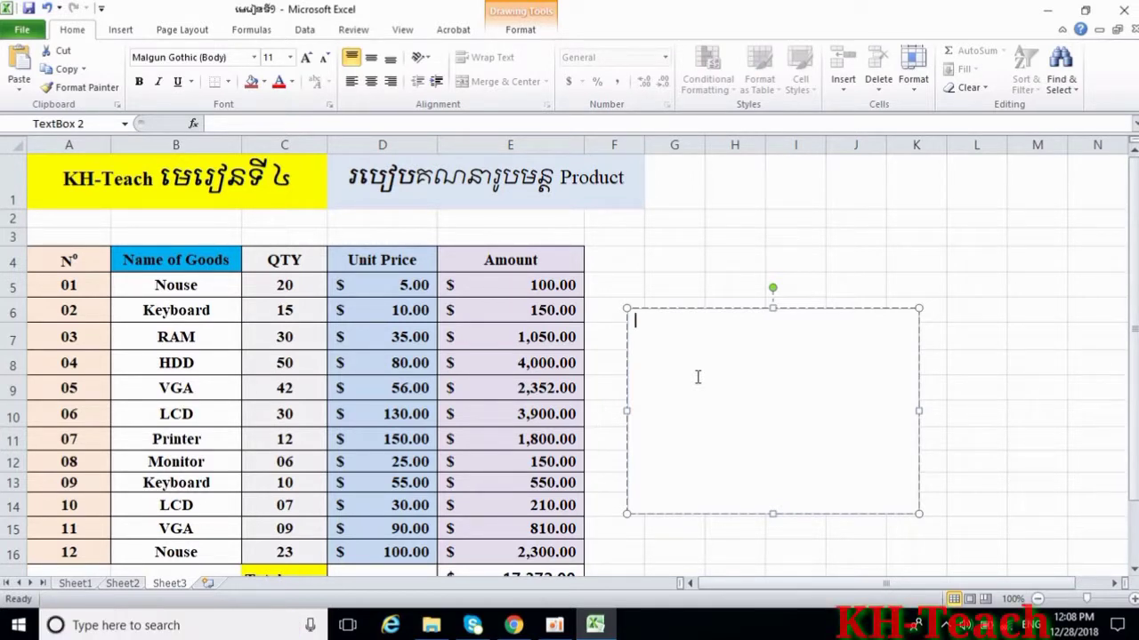
{"action": "type", "text": "=Product("}
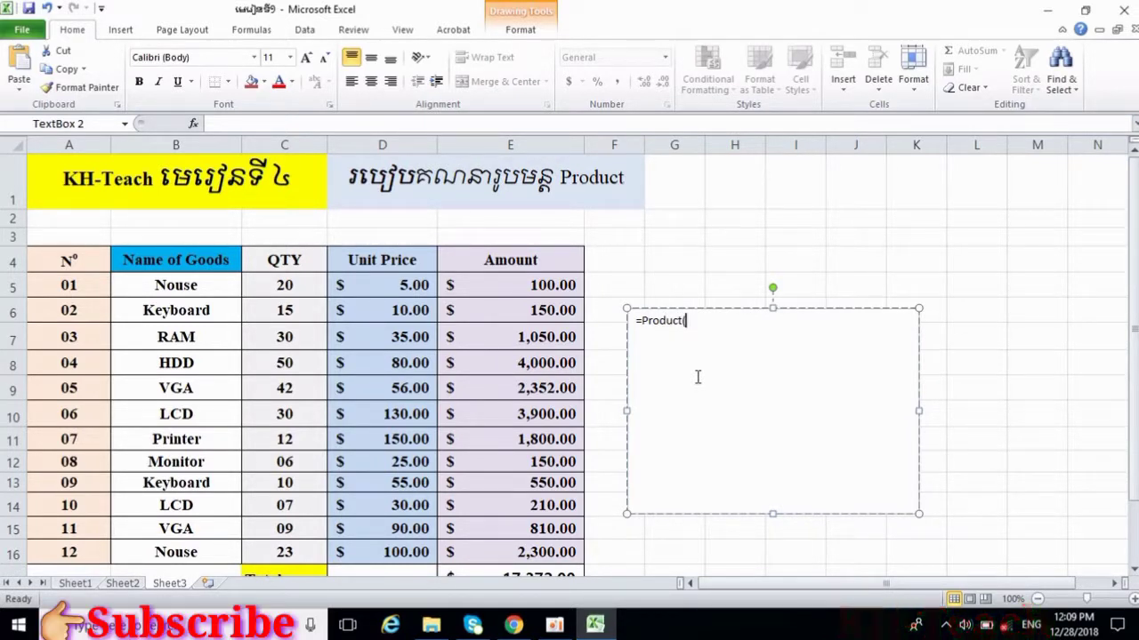
Copy the formula text =PRODUCT(C5*D5) from cell E5.
{"action": "left_click", "coordinate": [304, 287]}
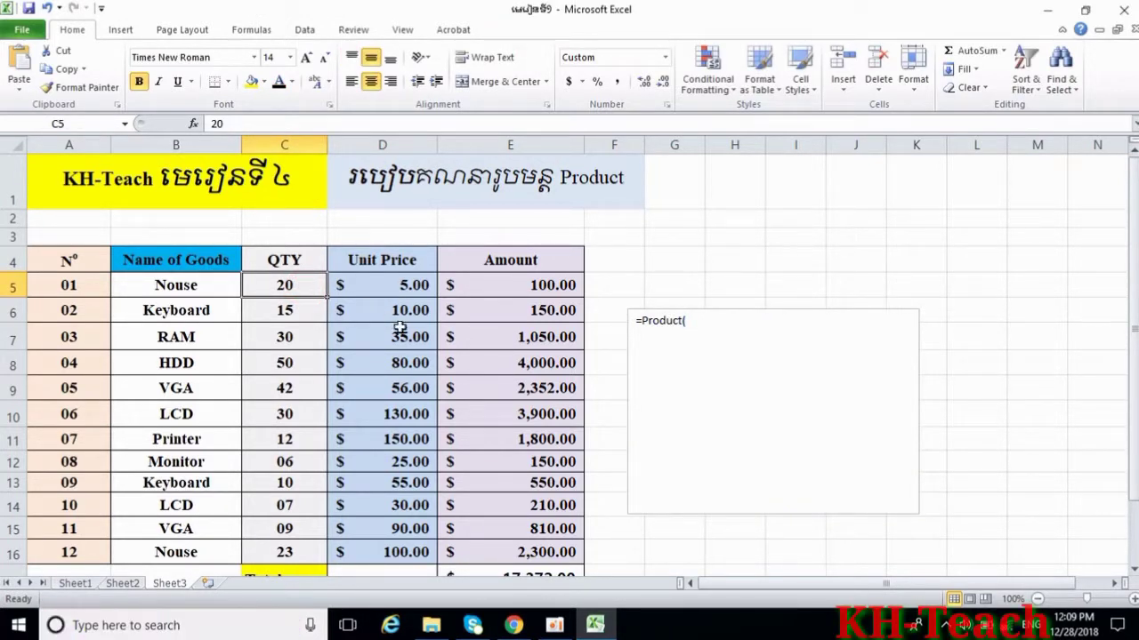
{"action": "left_click", "coordinate": [501, 294]}
{"action": "key", "text": "ctrl+Down"}
{"action": "scroll", "coordinate": [555, 378], "scroll_direction": "up", "scroll_amount": 1}
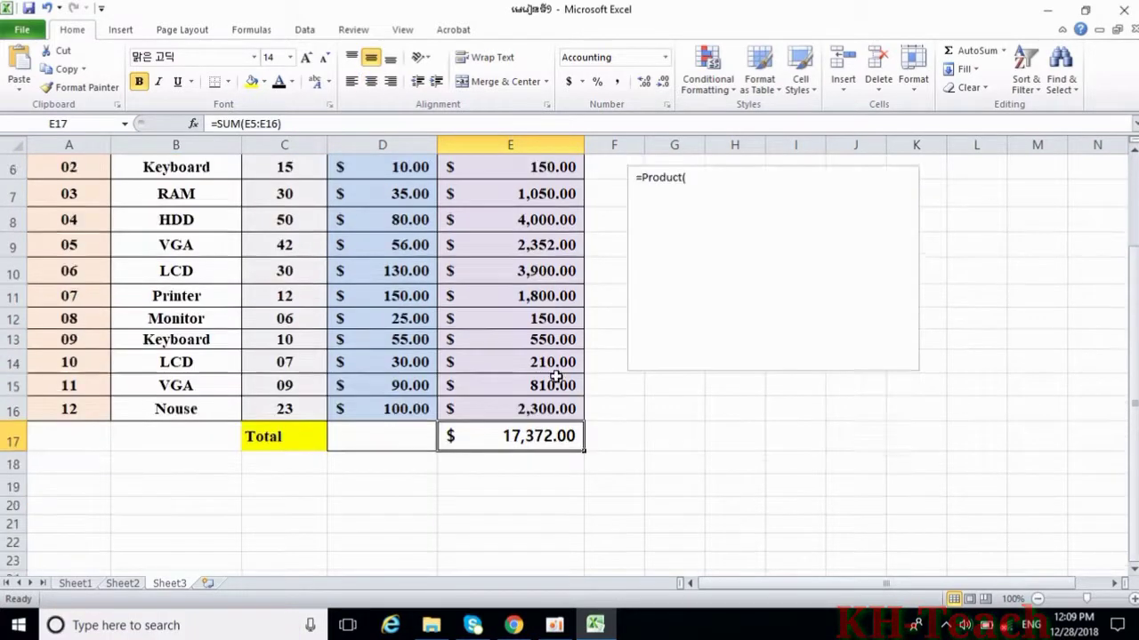
{"action": "scroll", "coordinate": [555, 378], "scroll_direction": "up", "scroll_amount": 2}
{"action": "double_click", "coordinate": [521, 287]}
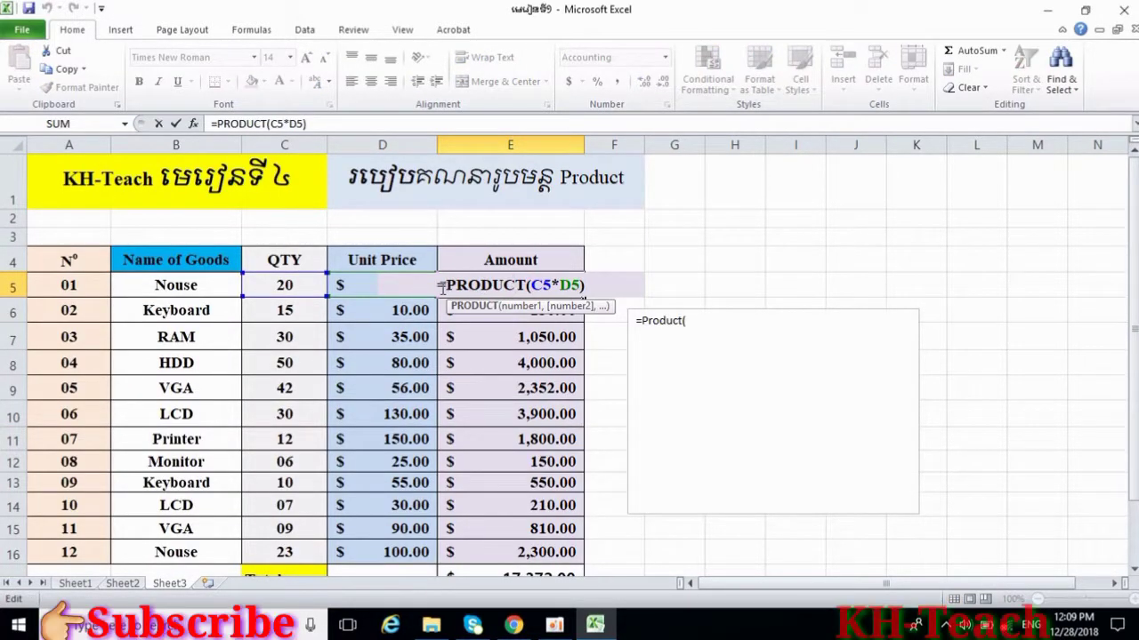
{"action": "left_click_drag", "start_coordinate": [438, 286], "coordinate": [568, 294]}
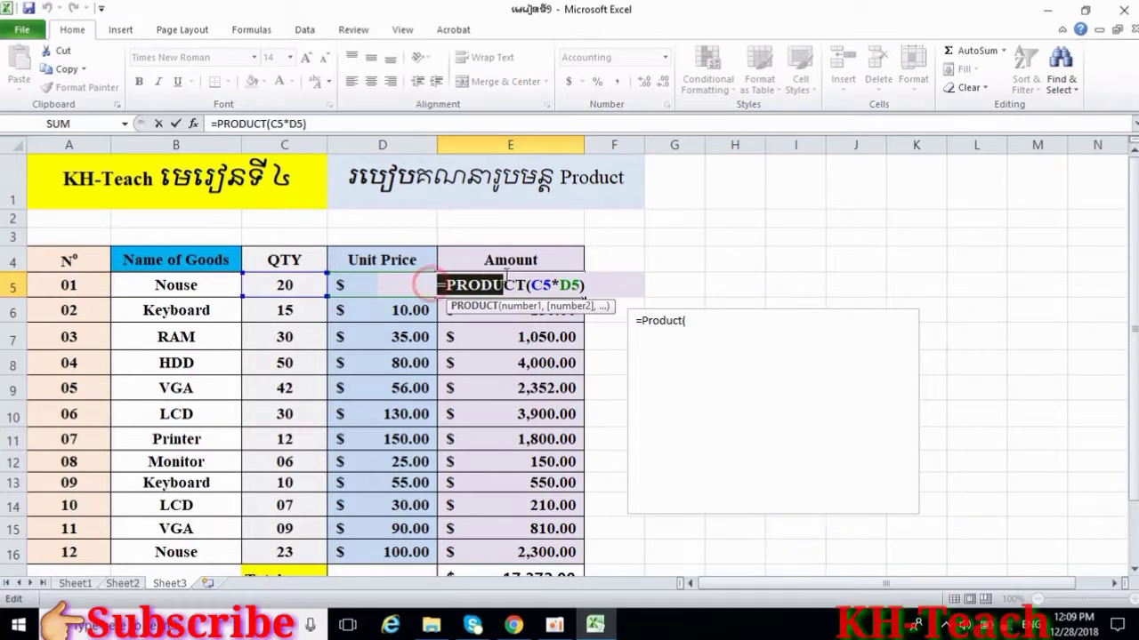
{"action": "right_click", "coordinate": [568, 294]}
{"action": "left_click", "coordinate": [613, 313]}
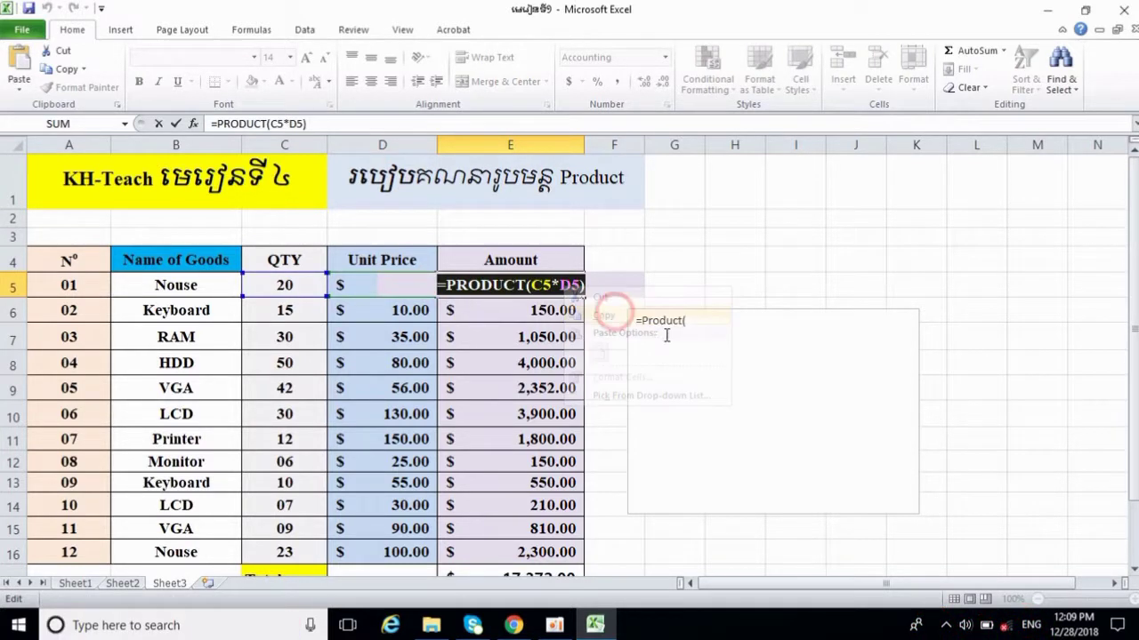
Replace the text box's partial text with the pasted formula =PRODUCT(C5*D5).
{"action": "left_click", "coordinate": [717, 327]}
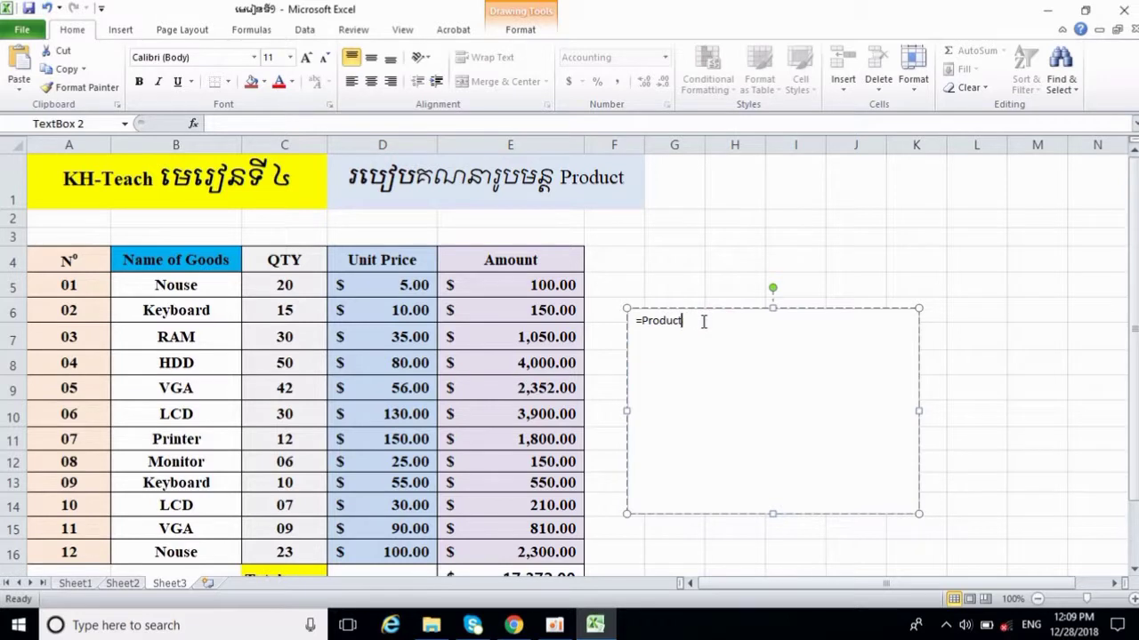
{"action": "key", "text": "BackSpace"}
{"action": "key", "text": "BackSpace"}
{"action": "key", "text": "BackSpace"}
{"action": "right_click", "coordinate": [706, 348]}
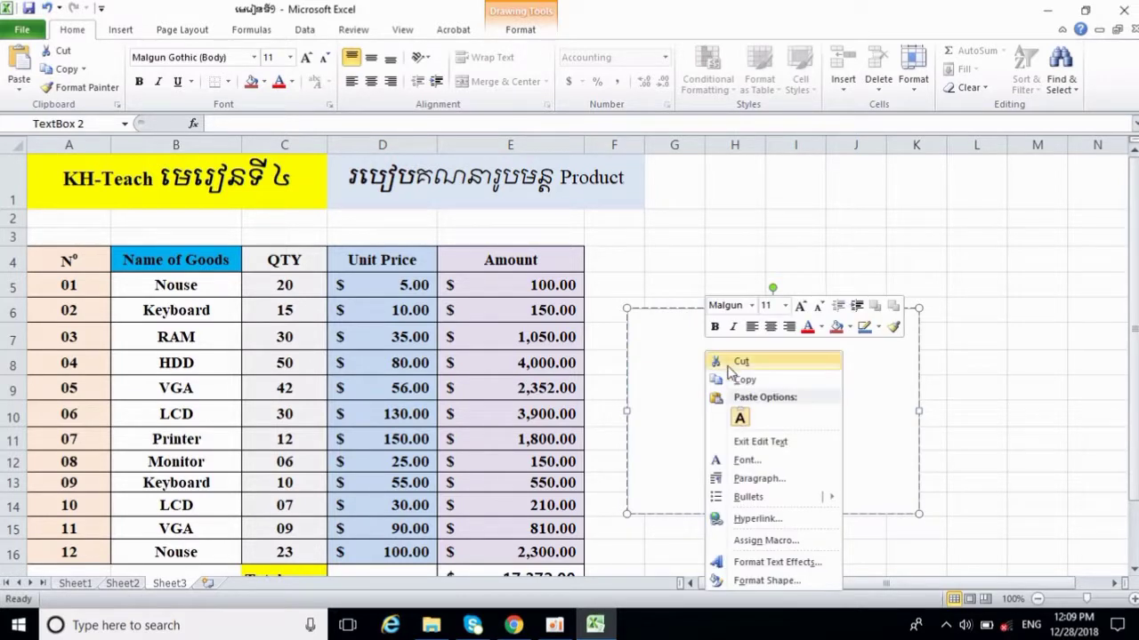
{"action": "left_click", "coordinate": [736, 418]}
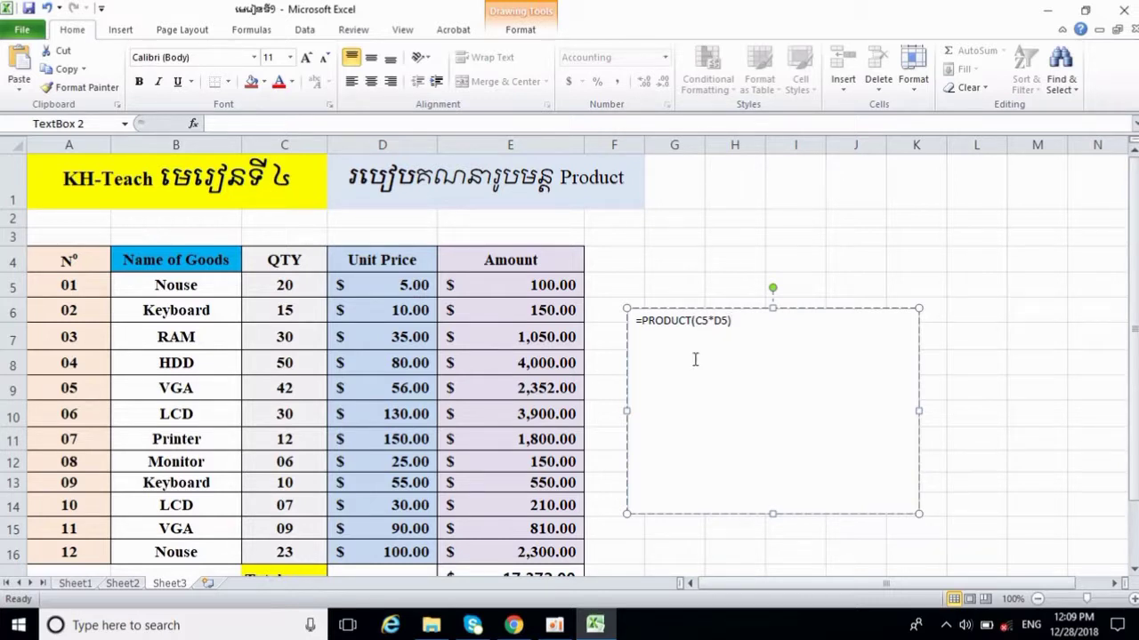
Type the Khmer label រូបមន្ត in front of the formula in the text box.
{"action": "left_click", "coordinate": [635, 321]}
{"action": "key", "text": "alt+shift"}
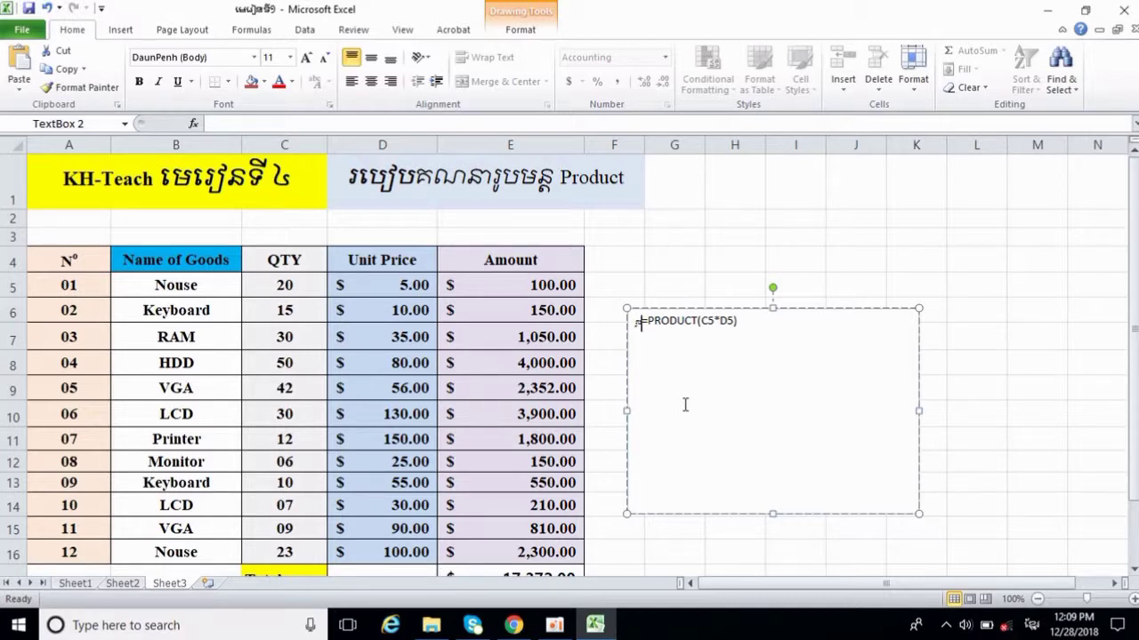
{"action": "type", "text": "បមន្ត"}
Set the text box's line of text to the Kh Content font.
{"action": "left_click_drag", "start_coordinate": [637, 322], "coordinate": [749, 324]}
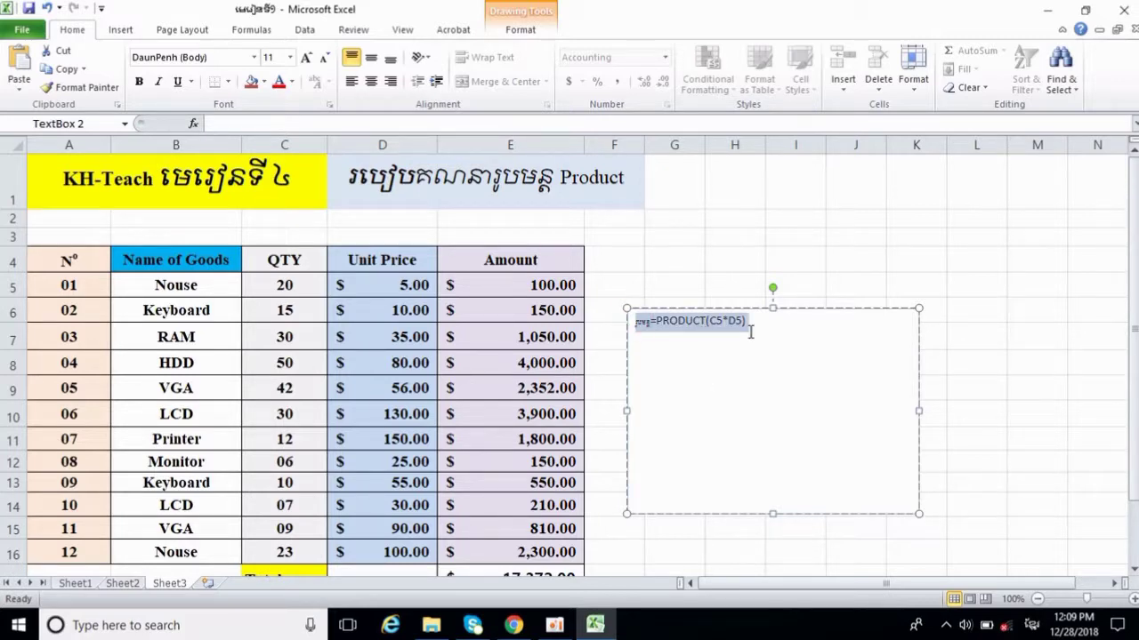
{"action": "left_click", "coordinate": [254, 57]}
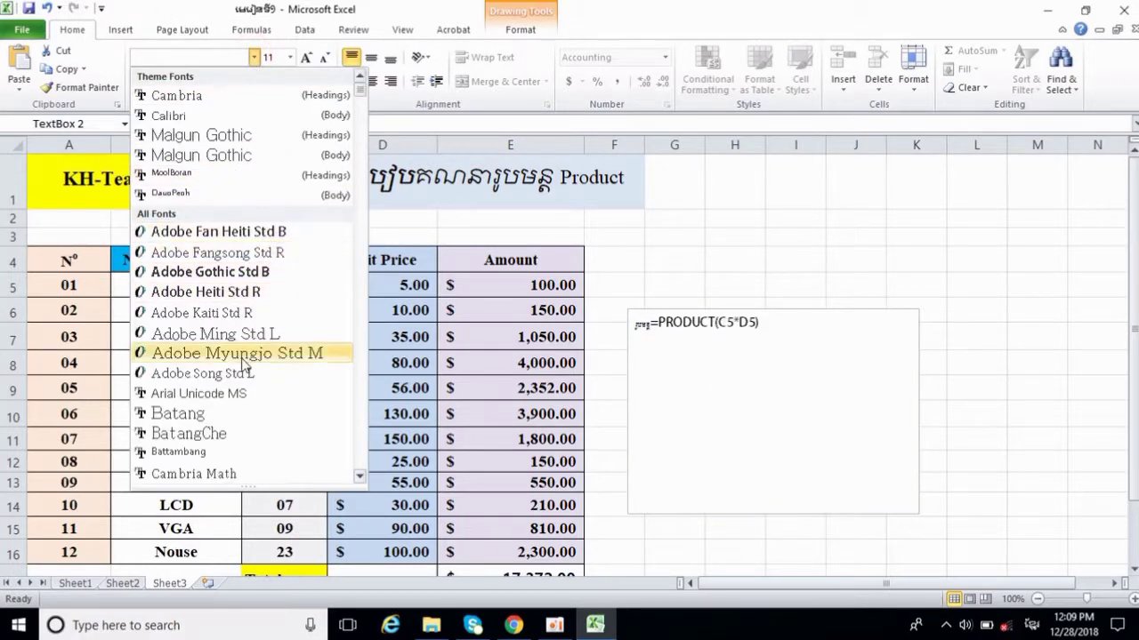
{"action": "scroll", "coordinate": [249, 361], "scroll_direction": "down", "scroll_amount": 10}
{"action": "scroll", "coordinate": [259, 353], "scroll_direction": "down", "scroll_amount": 6}
{"action": "scroll", "coordinate": [259, 351], "scroll_direction": "down", "scroll_amount": 7}
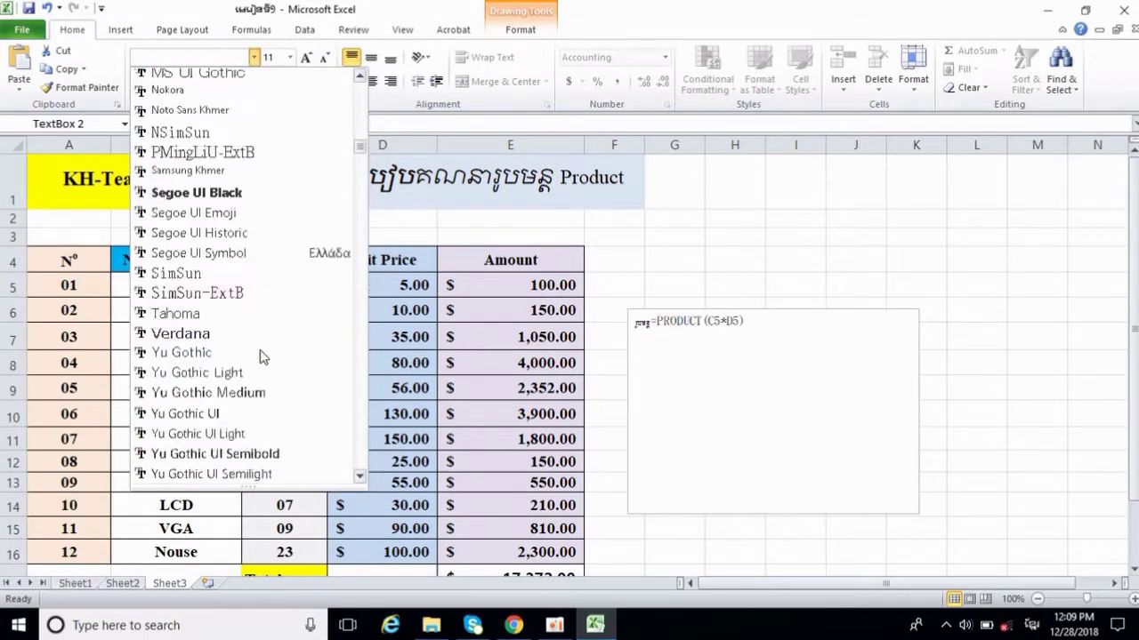
{"action": "scroll", "coordinate": [260, 350], "scroll_direction": "up", "scroll_amount": 20}
{"action": "scroll", "coordinate": [260, 350], "scroll_direction": "down", "scroll_amount": 4}
{"action": "scroll", "coordinate": [264, 354], "scroll_direction": "down", "scroll_amount": 6}
{"action": "scroll", "coordinate": [265, 354], "scroll_direction": "down", "scroll_amount": 5}
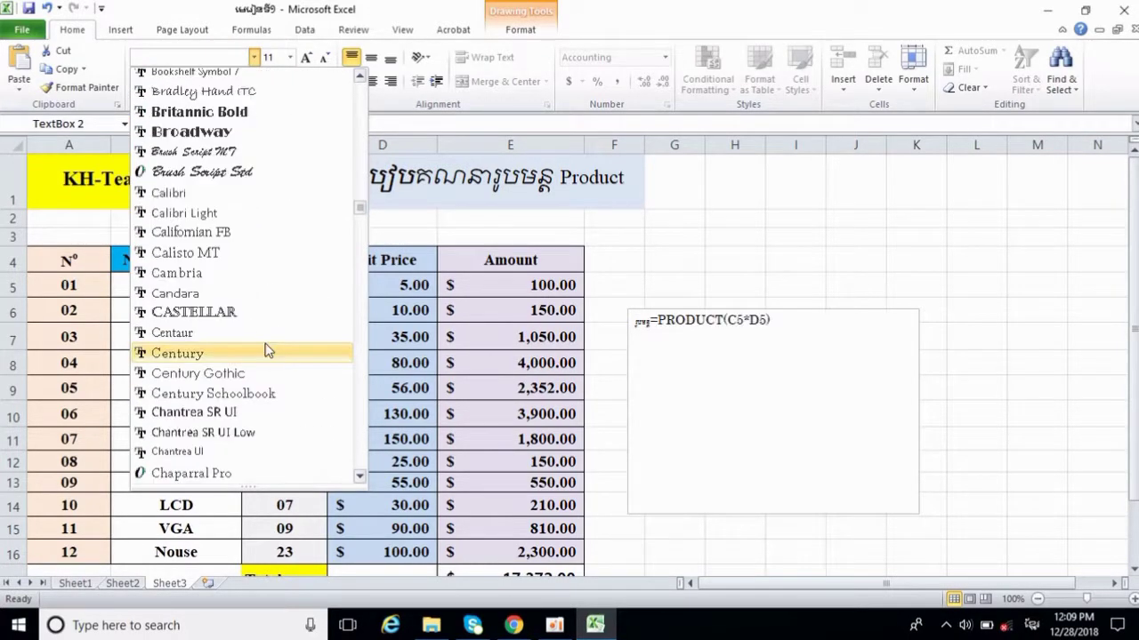
{"action": "scroll", "coordinate": [266, 353], "scroll_direction": "down", "scroll_amount": 5}
{"action": "scroll", "coordinate": [267, 353], "scroll_direction": "down", "scroll_amount": 5}
{"action": "scroll", "coordinate": [267, 353], "scroll_direction": "down", "scroll_amount": 4}
{"action": "scroll", "coordinate": [266, 353], "scroll_direction": "down", "scroll_amount": 5}
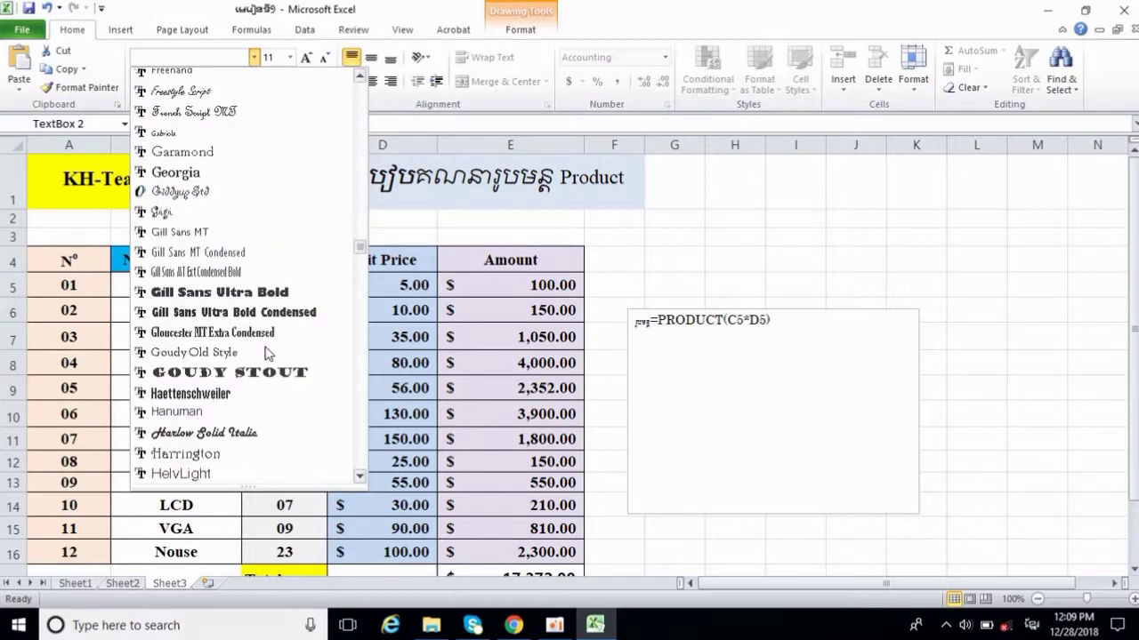
{"action": "scroll", "coordinate": [267, 353], "scroll_direction": "down", "scroll_amount": 5}
{"action": "scroll", "coordinate": [267, 353], "scroll_direction": "down", "scroll_amount": 5}
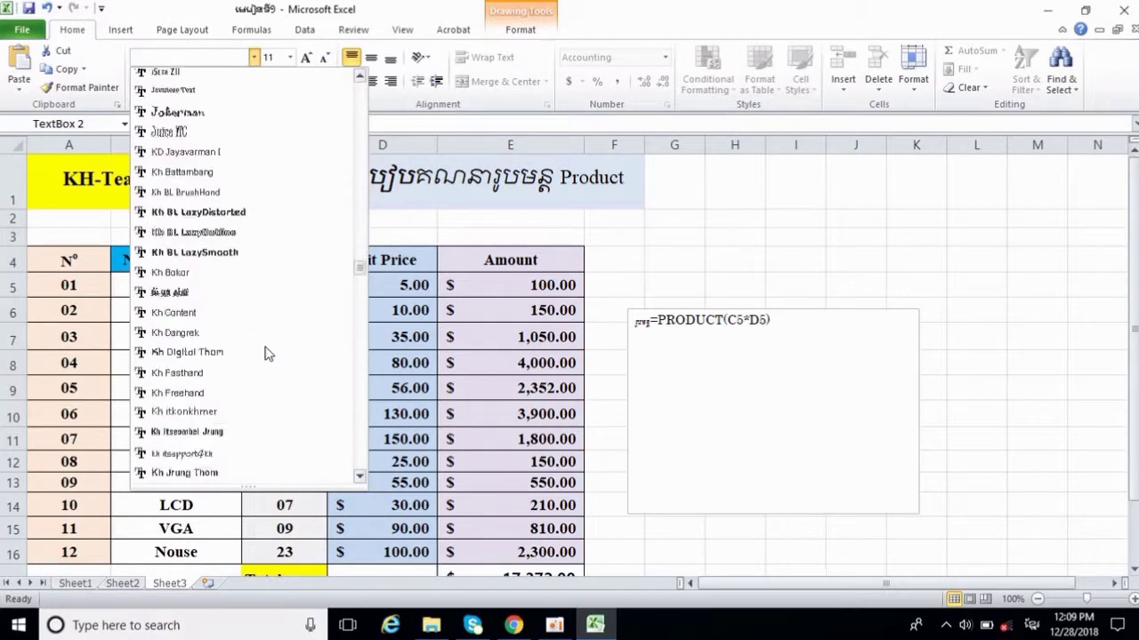
{"action": "scroll", "coordinate": [267, 353], "scroll_direction": "down", "scroll_amount": 1}
{"action": "left_click", "coordinate": [204, 255]}
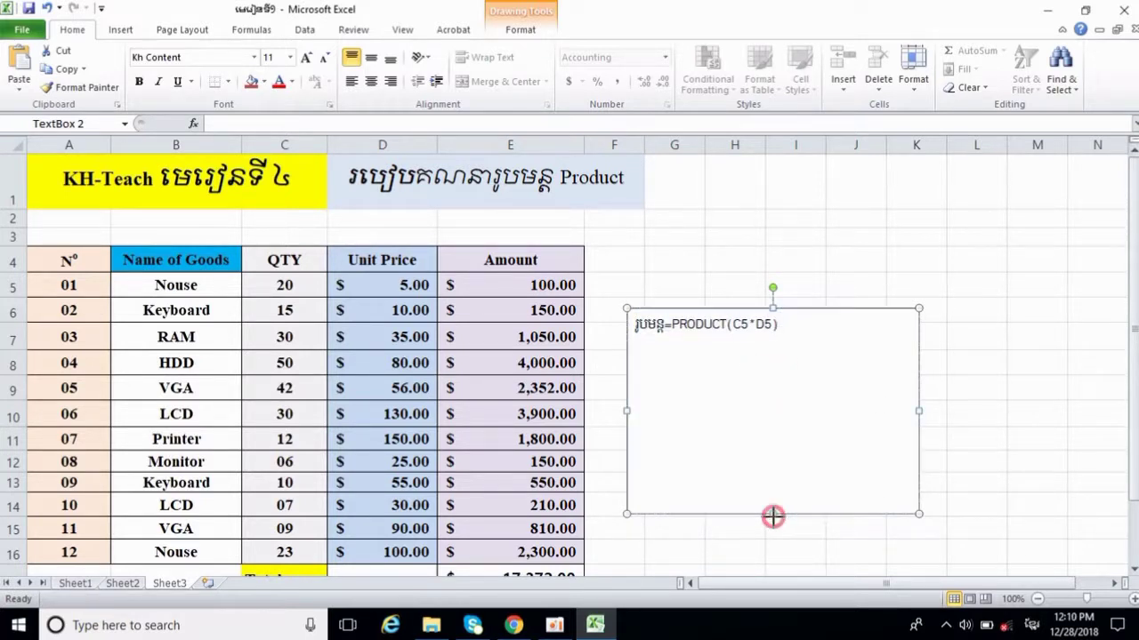
Shorten the text box and set its text to font size 18.
{"action": "left_click_drag", "start_coordinate": [773, 516], "coordinate": [773, 413]}
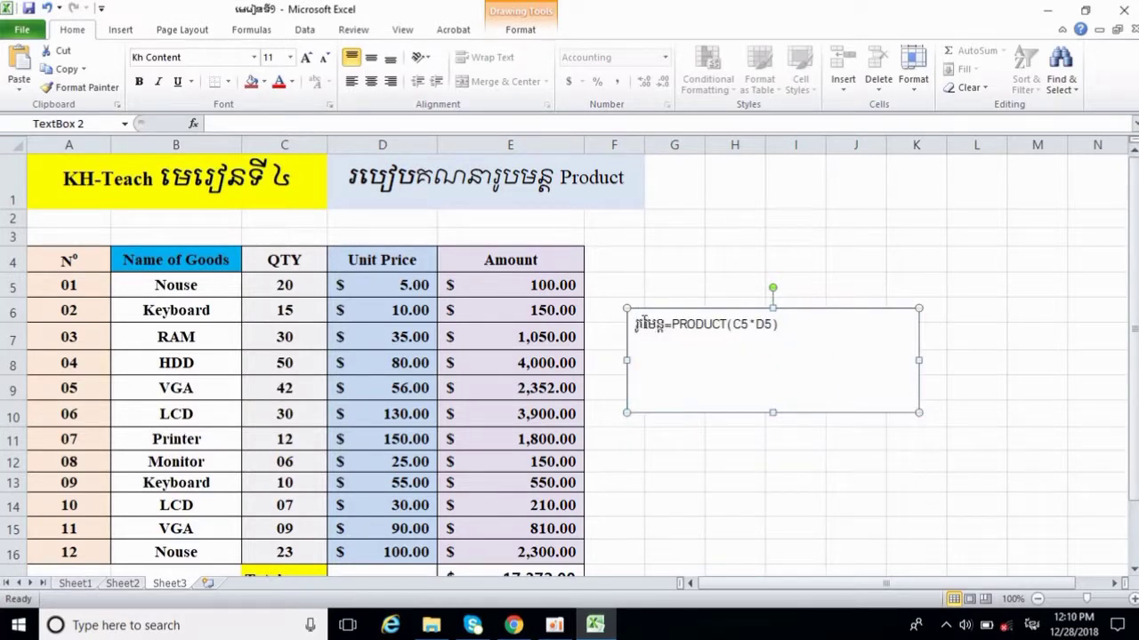
{"action": "left_click_drag", "start_coordinate": [636, 324], "coordinate": [789, 325]}
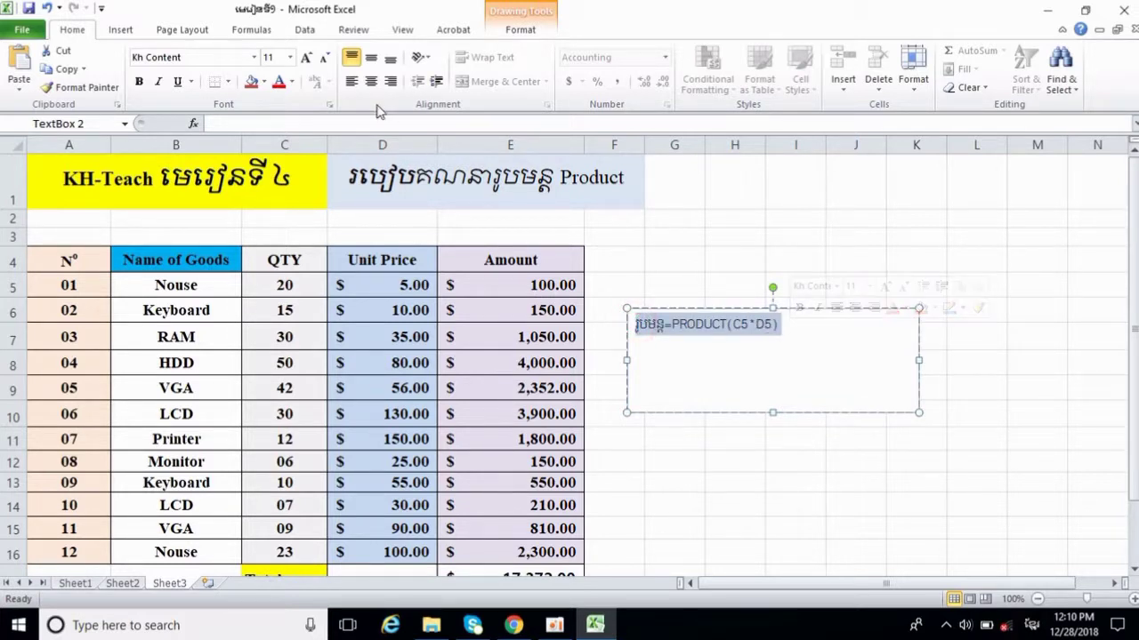
{"action": "left_click", "coordinate": [290, 57]}
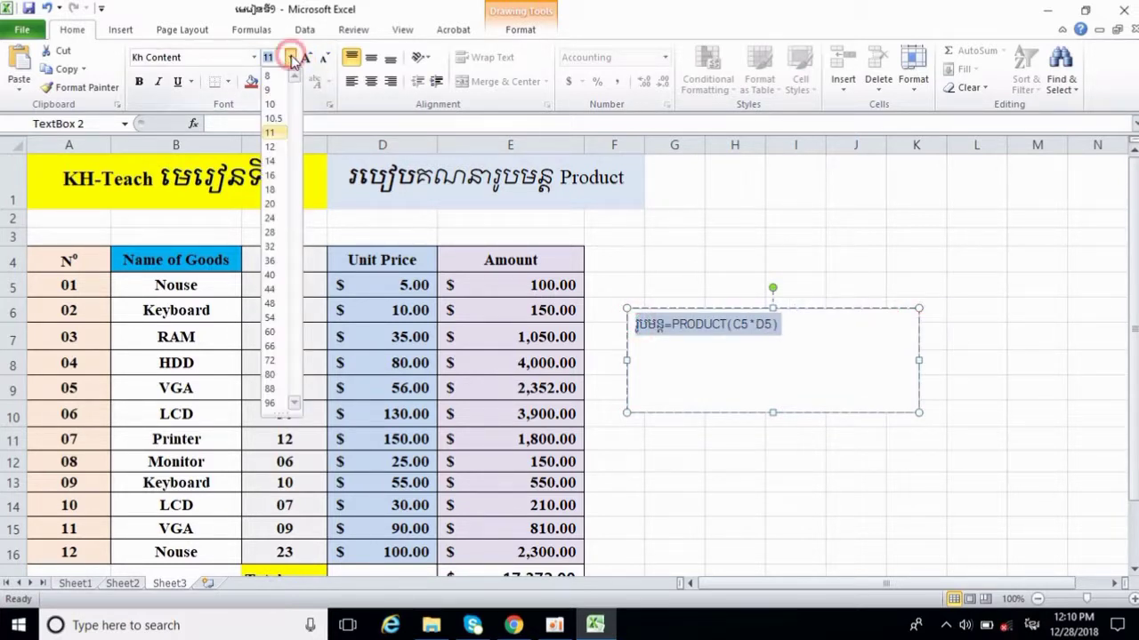
{"action": "left_click", "coordinate": [272, 191]}
{"action": "left_click", "coordinate": [814, 378]}
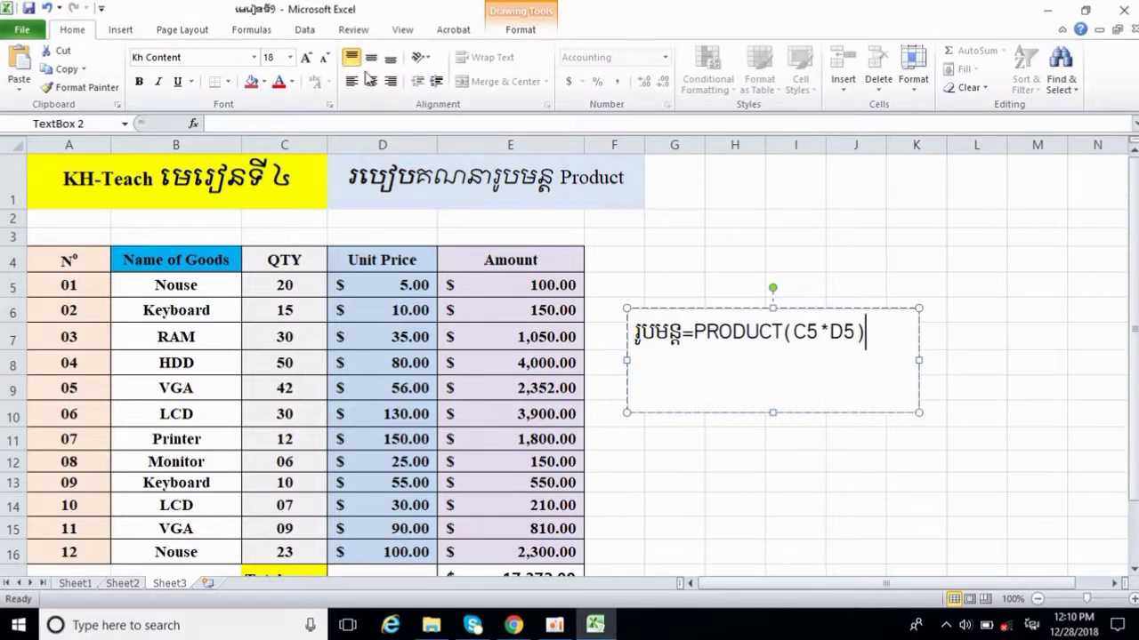
Give the text box a pale lavender fill and shift it slightly left.
{"action": "left_click", "coordinate": [261, 81]}
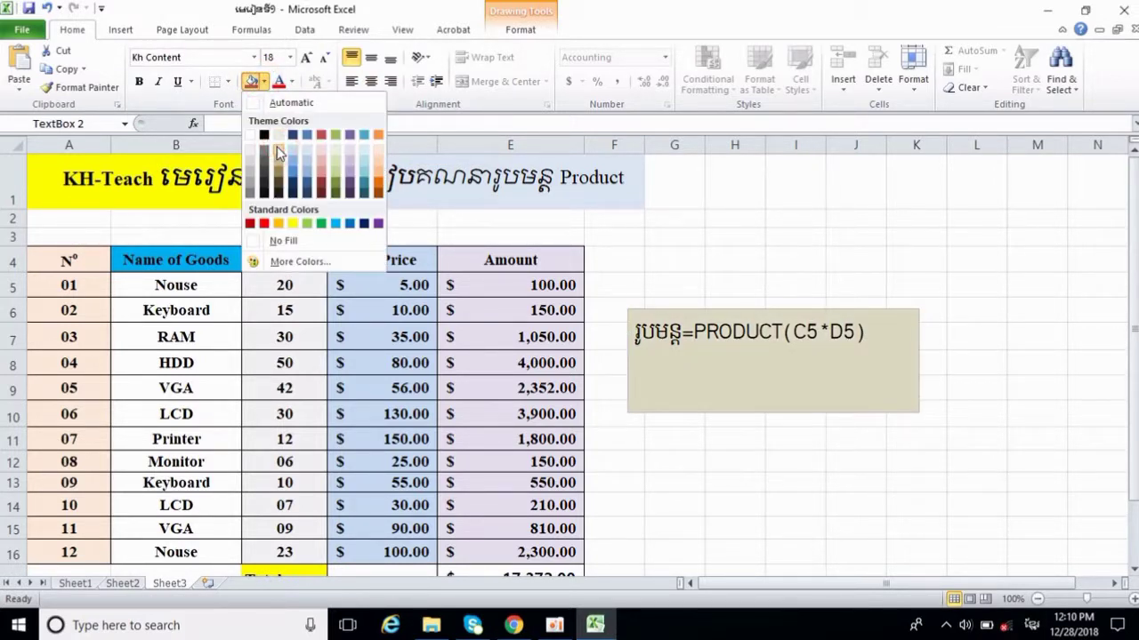
{"action": "left_click", "coordinate": [283, 241]}
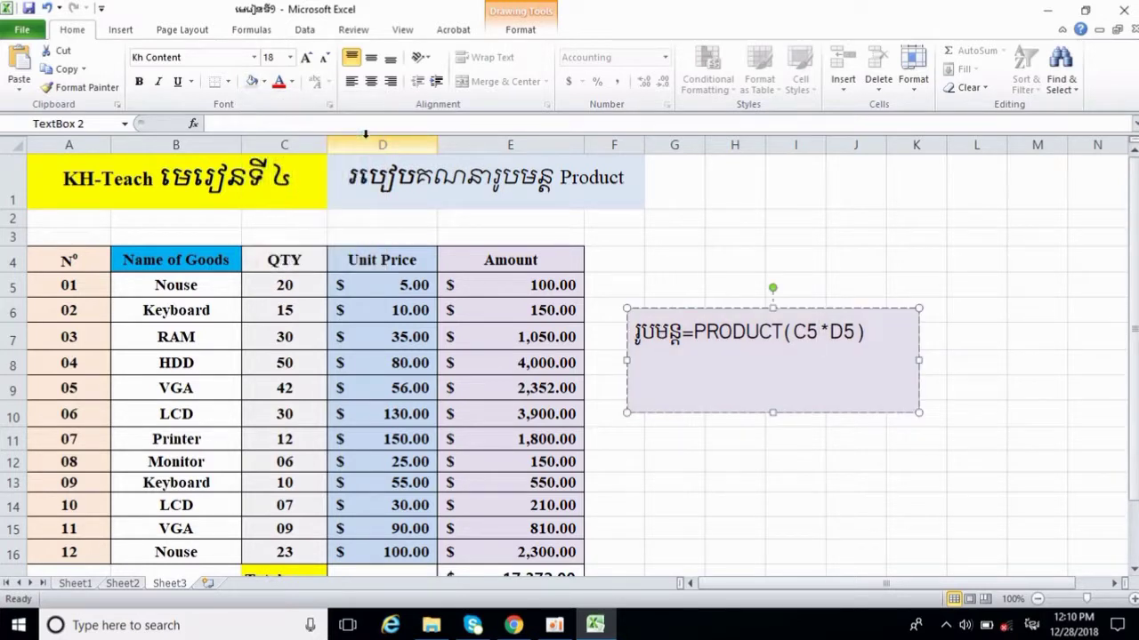
{"action": "left_click", "coordinate": [264, 82]}
{"action": "left_click", "coordinate": [739, 368]}
{"action": "left_click_drag", "start_coordinate": [919, 355], "coordinate": [884, 356]}
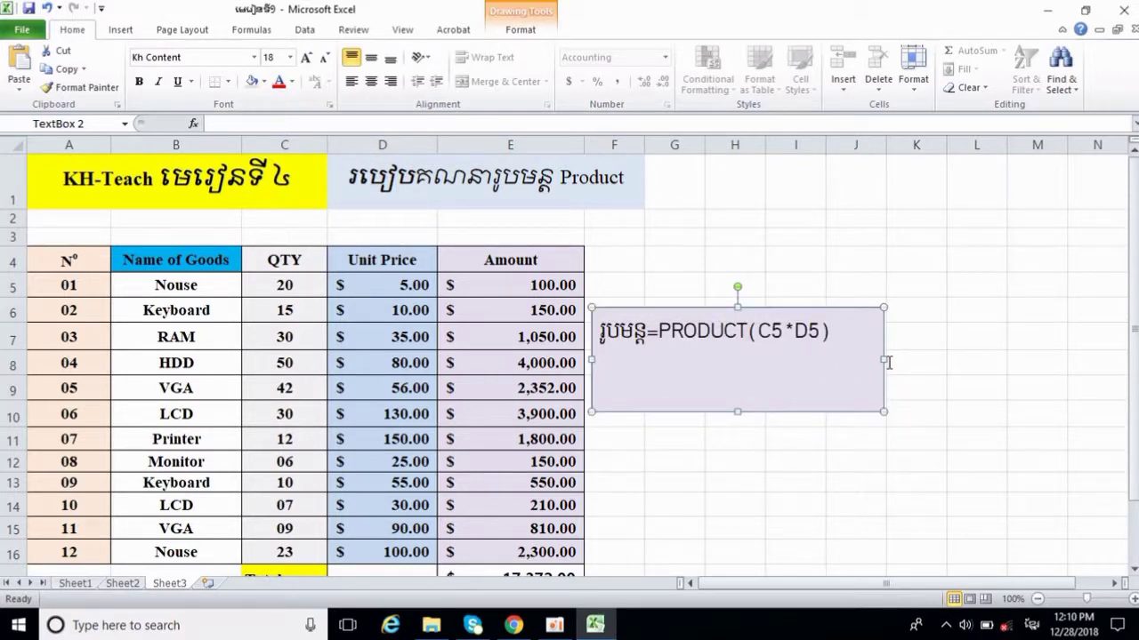
Narrow and shorten the text box so it fits its single line.
{"action": "left_click", "coordinate": [887, 362]}
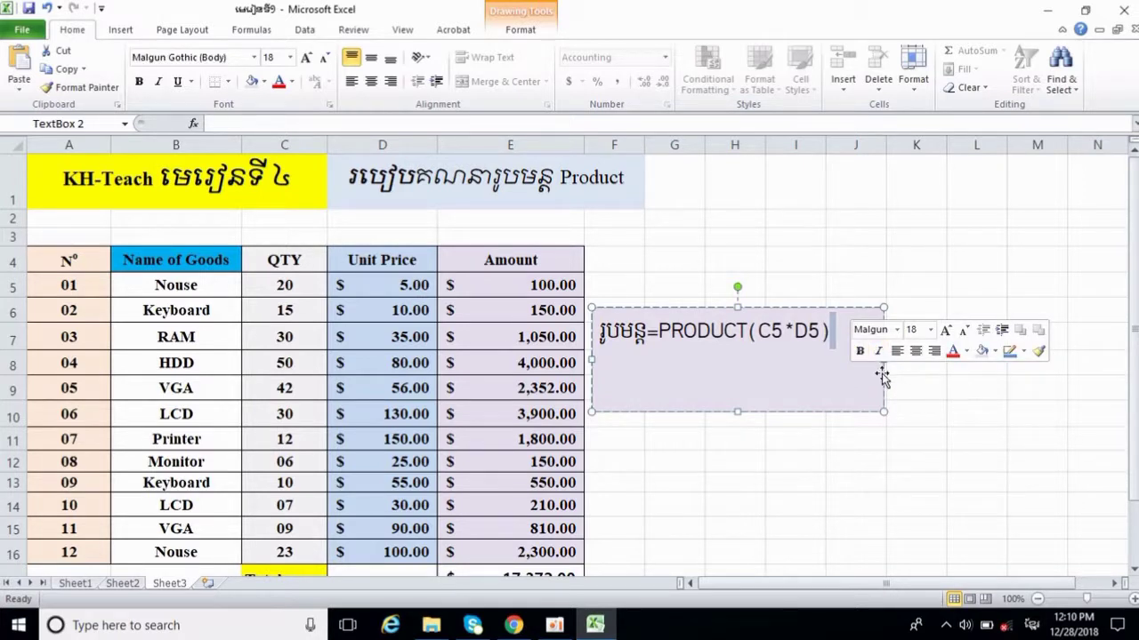
{"action": "left_click", "coordinate": [888, 357]}
{"action": "left_click_drag", "start_coordinate": [883, 357], "coordinate": [846, 359]}
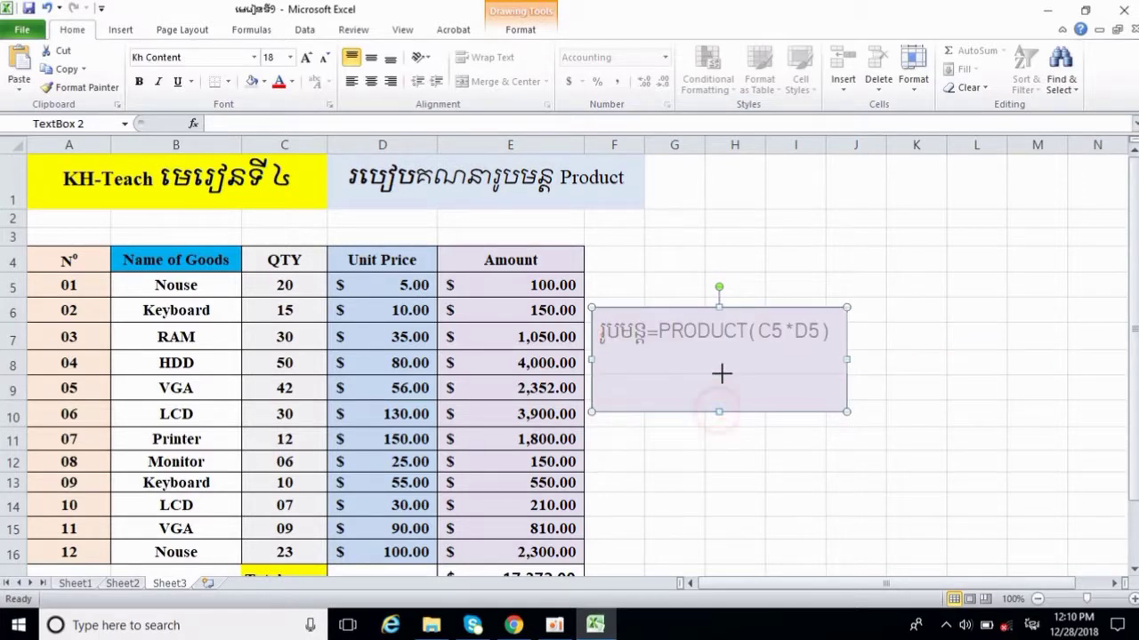
{"action": "left_click_drag", "start_coordinate": [718, 411], "coordinate": [718, 374]}
{"action": "left_click", "coordinate": [712, 469]}
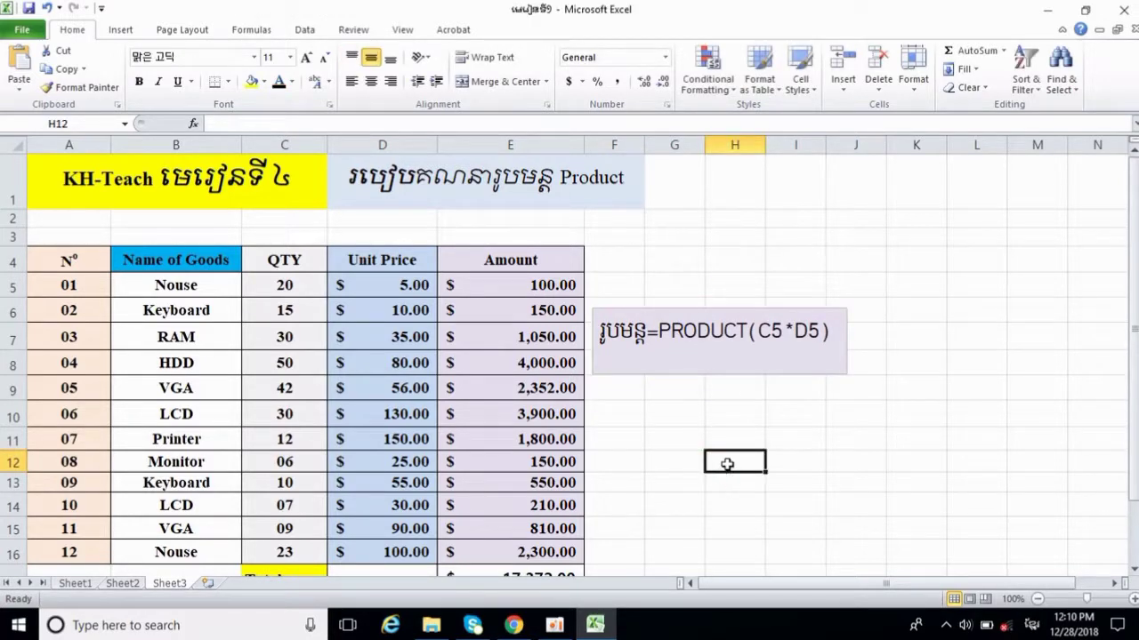
Place the text box just below the Total row and widen it slightly.
{"action": "scroll", "coordinate": [744, 361], "scroll_direction": "down", "scroll_amount": 1}
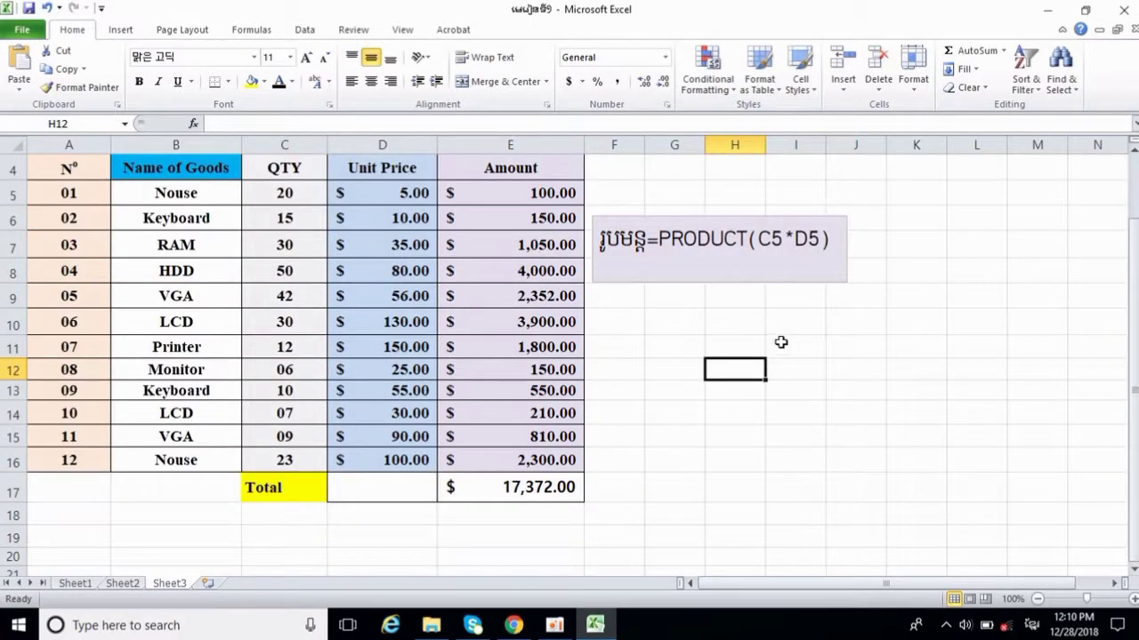
{"action": "left_click", "coordinate": [730, 256]}
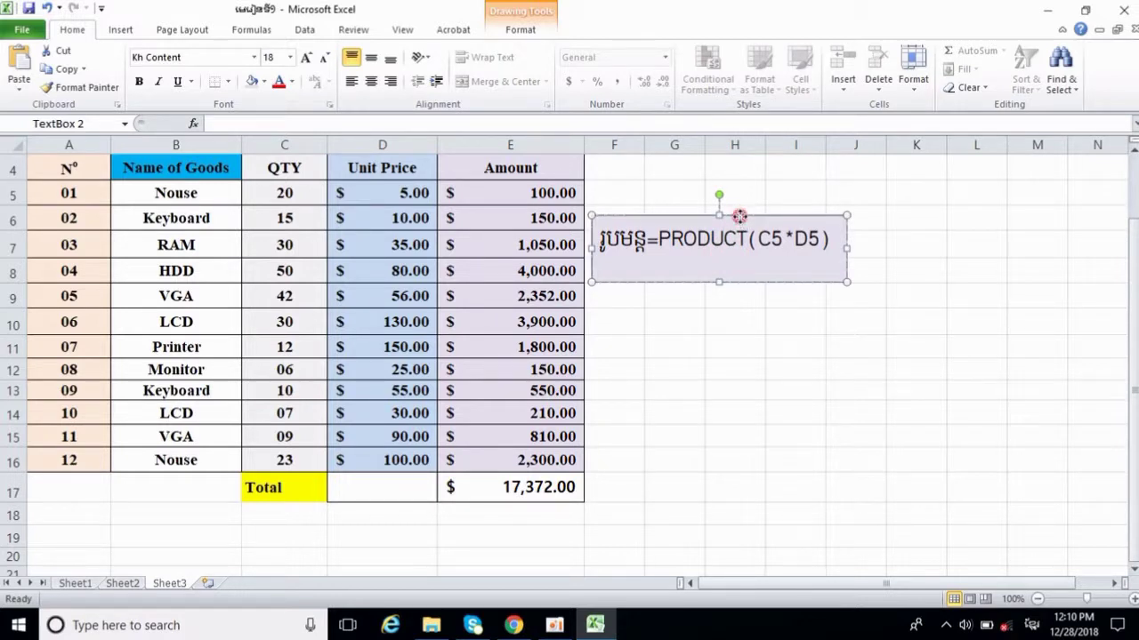
{"action": "left_click_drag", "start_coordinate": [740, 220], "coordinate": [475, 507]}
{"action": "mouse_move", "coordinate": [580, 534]}
{"action": "left_mouse_down"}
{"action": "mouse_move", "coordinate": [596, 535]}
{"action": "mouse_move", "coordinate": [583, 536]}
{"action": "left_mouse_up"}
{"action": "left_click", "coordinate": [741, 435]}
{"action": "scroll", "coordinate": [743, 440], "scroll_direction": "down", "scroll_amount": 4}
{"action": "scroll", "coordinate": [747, 449], "scroll_direction": "up", "scroll_amount": 3}
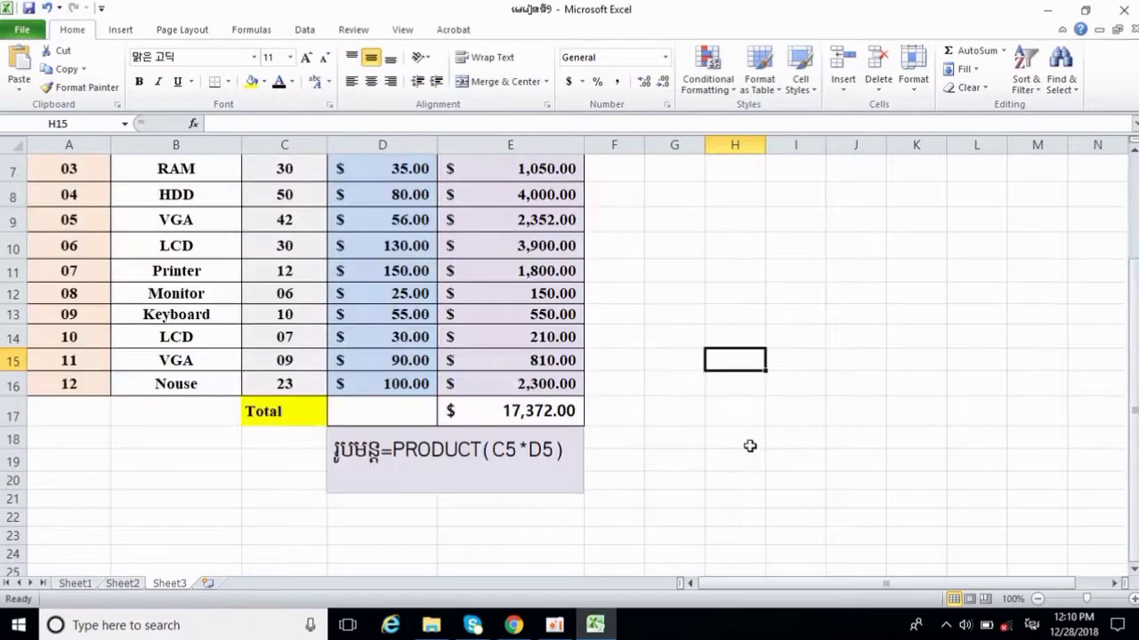
{"action": "scroll", "coordinate": [765, 441], "scroll_direction": "up", "scroll_amount": 2}
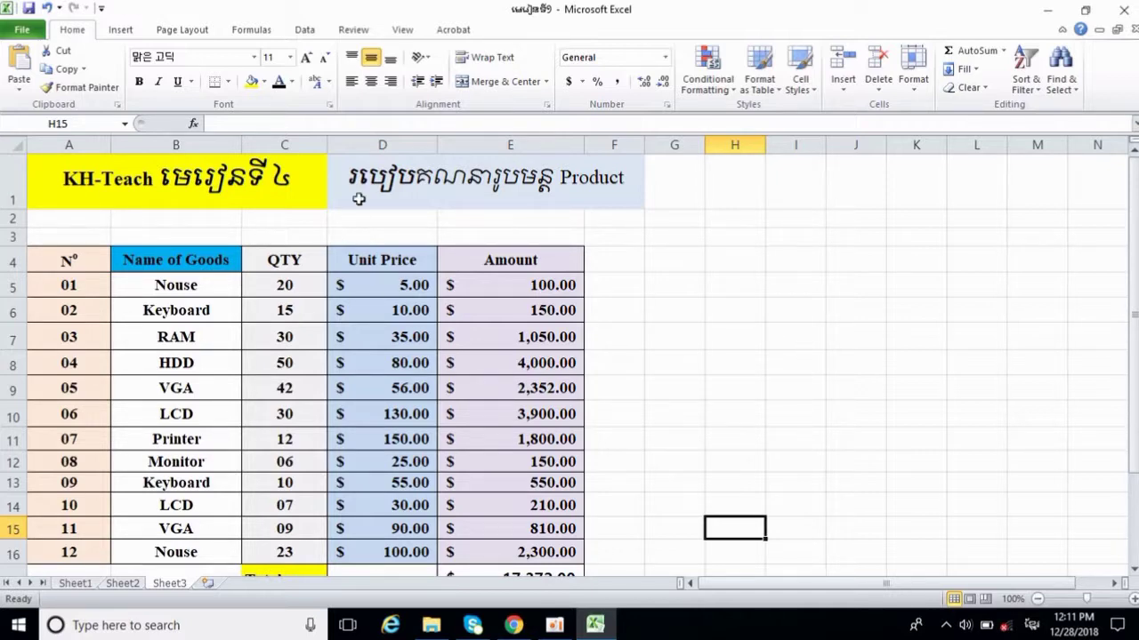
{"action": "scroll", "coordinate": [551, 210], "scroll_direction": "down", "scroll_amount": 3}
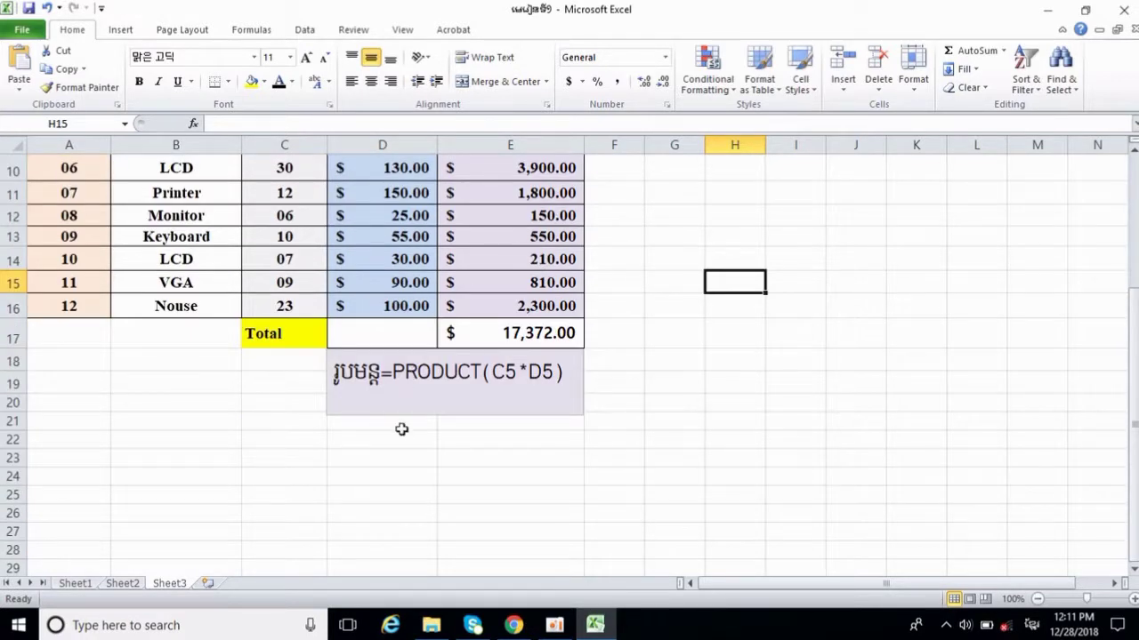
{"action": "scroll", "coordinate": [401, 429], "scroll_direction": "up", "scroll_amount": 2}
{"action": "scroll", "coordinate": [391, 449], "scroll_direction": "up", "scroll_amount": 1}
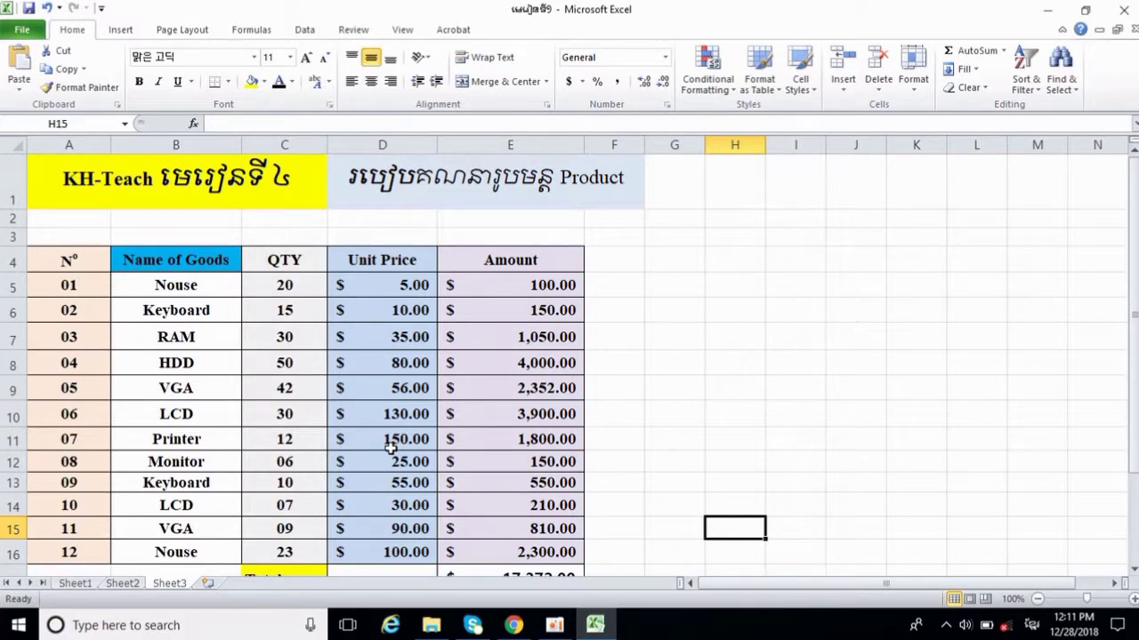
{"action": "scroll", "coordinate": [391, 449], "scroll_direction": "down", "scroll_amount": 3}
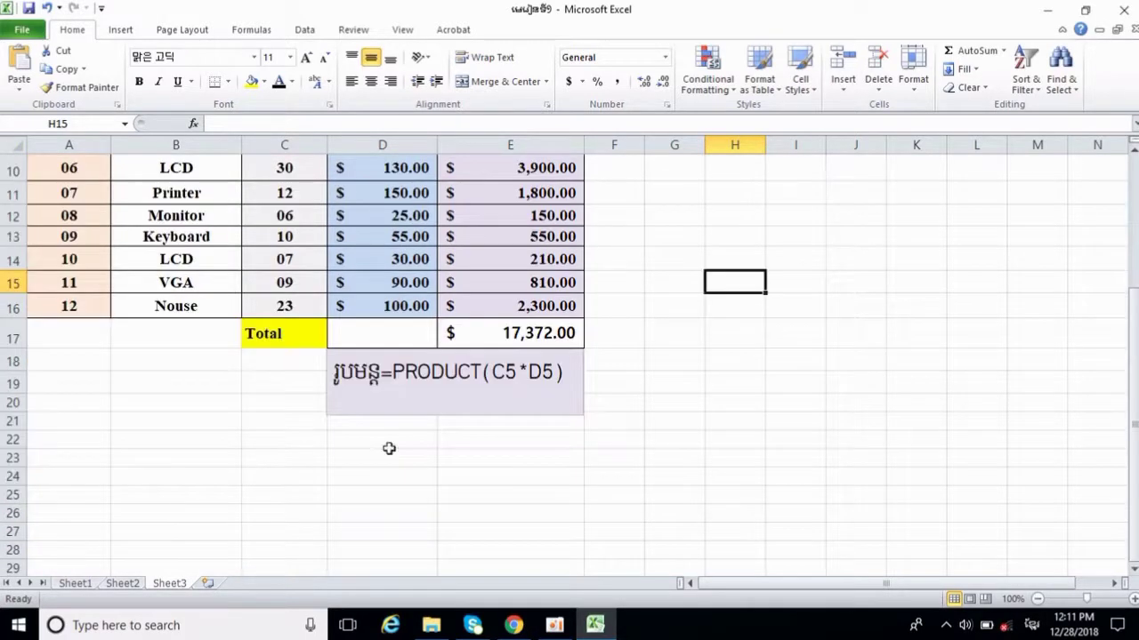
{"action": "scroll", "coordinate": [389, 450], "scroll_direction": "up", "scroll_amount": 2}
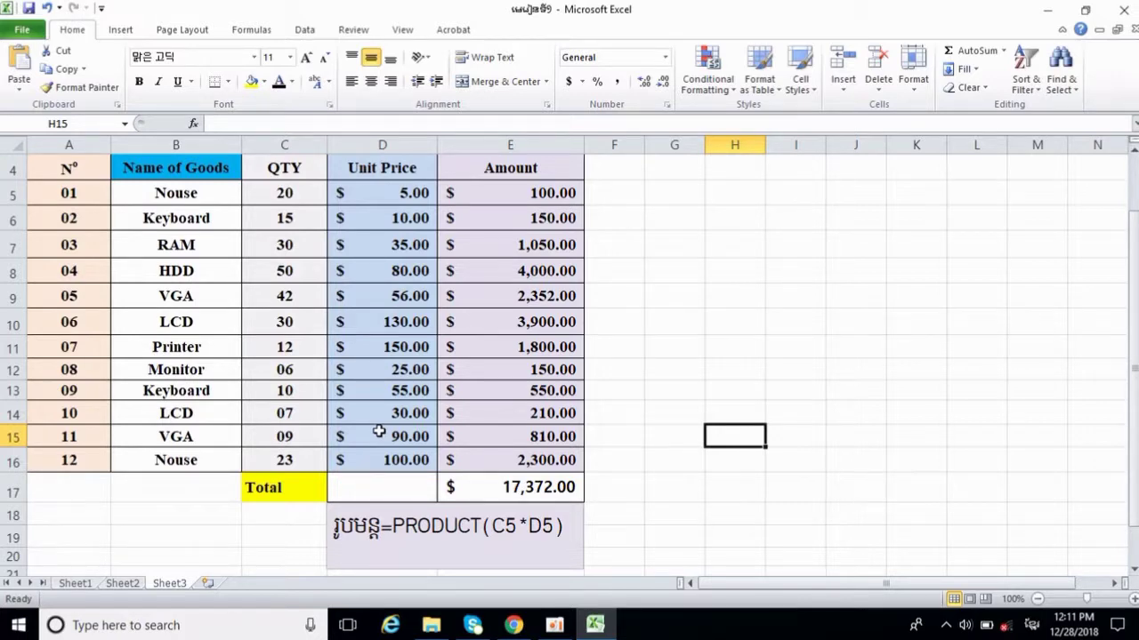